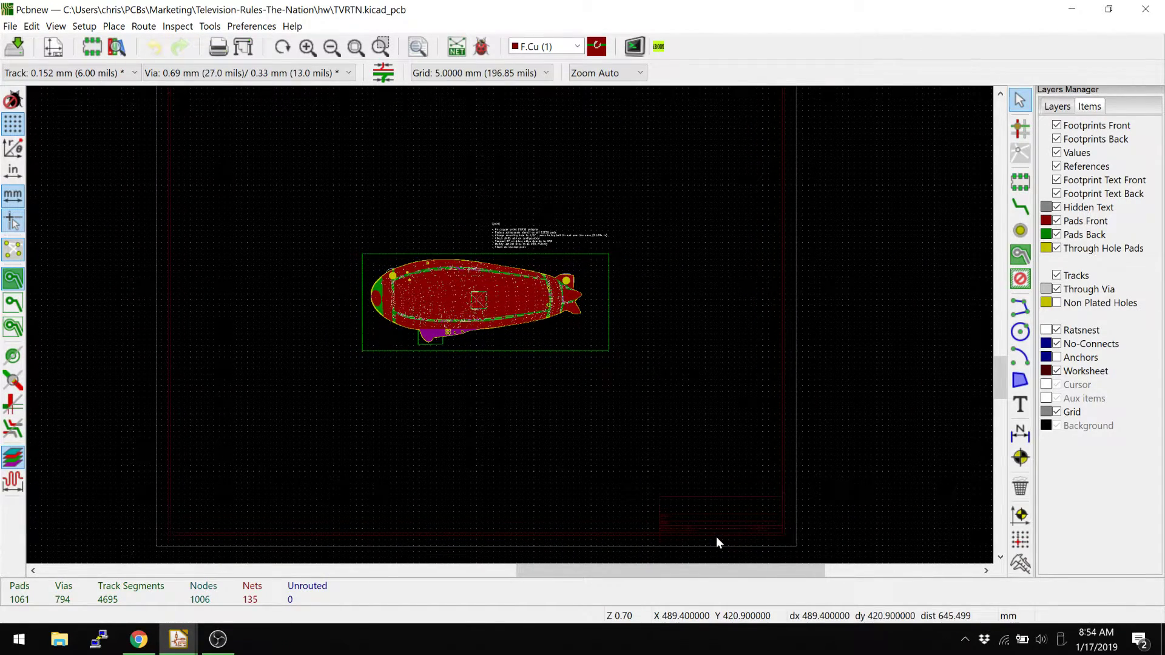
Inspect the sheet's title block and review its page settings, closing them without changes.
scroll(716, 537, "up", 4)
scroll(508, 327, "up", 1)
scroll(528, 315, "down", 2)
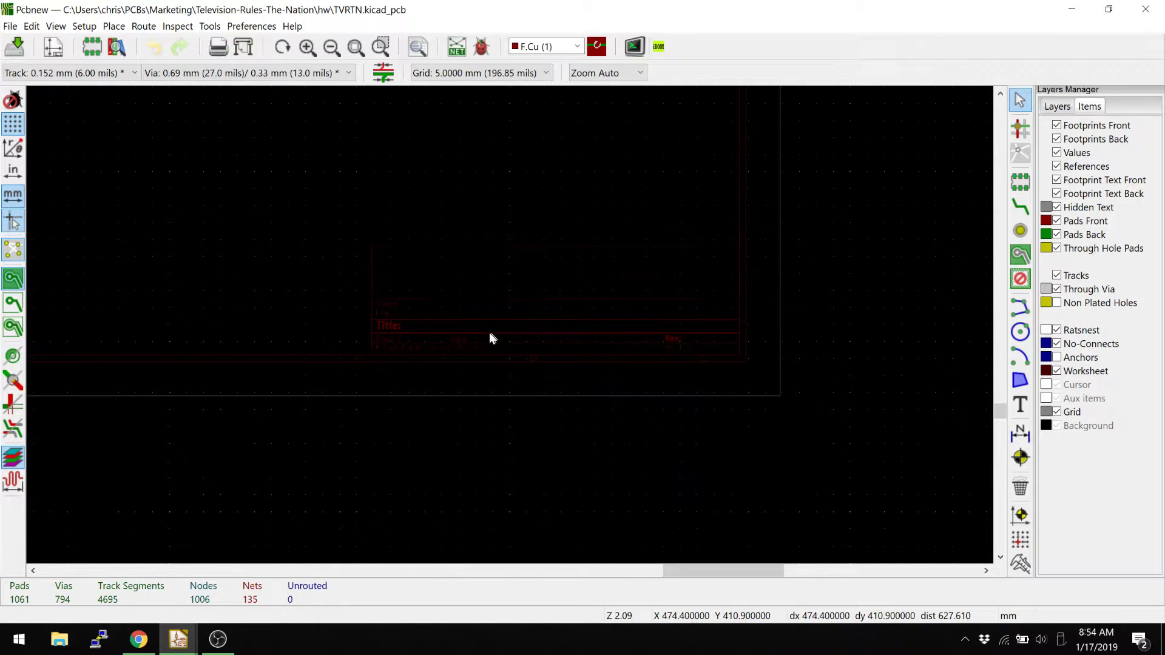
middle_click_drag(375, 308, 453, 361)
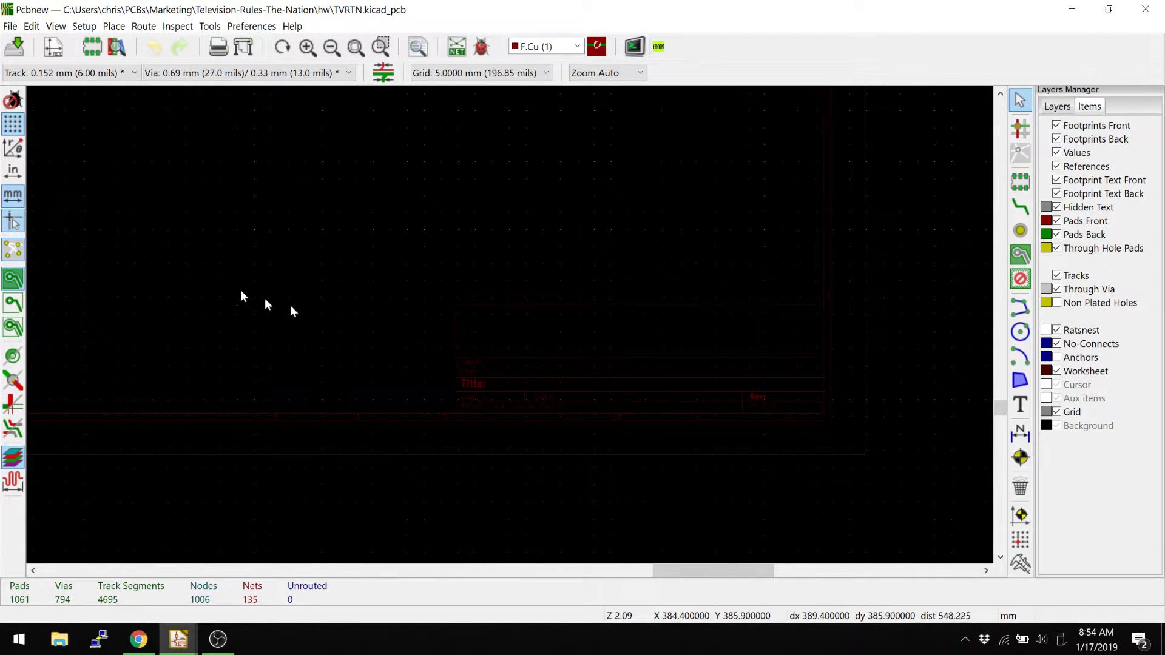
left_click(55, 48)
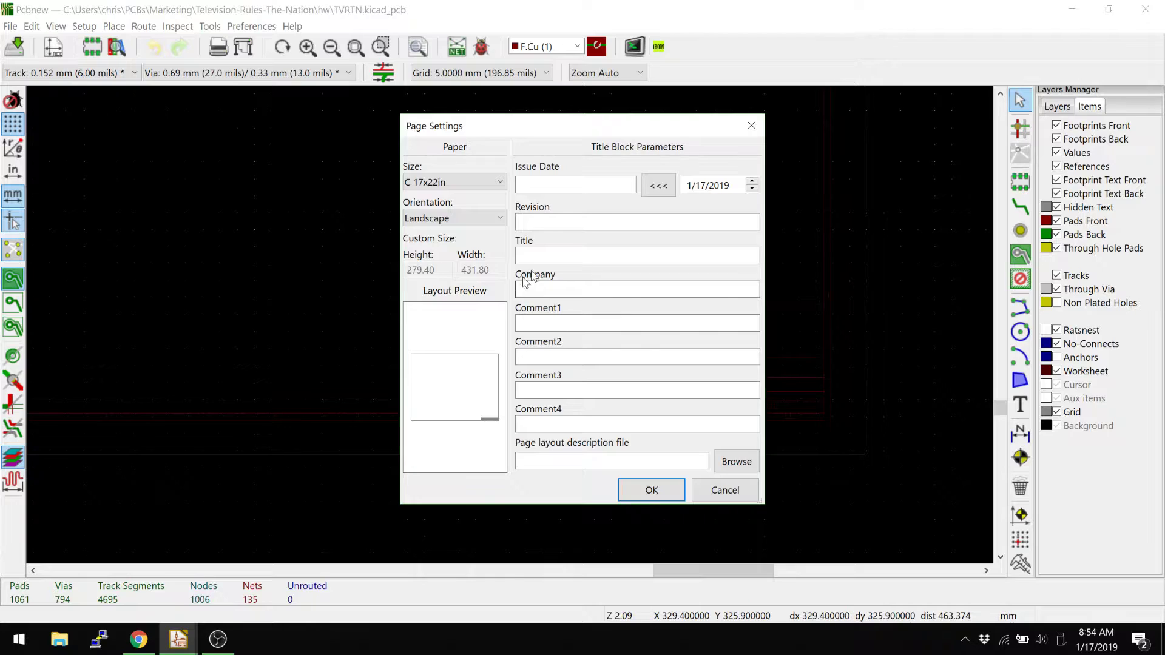
left_click(708, 491)
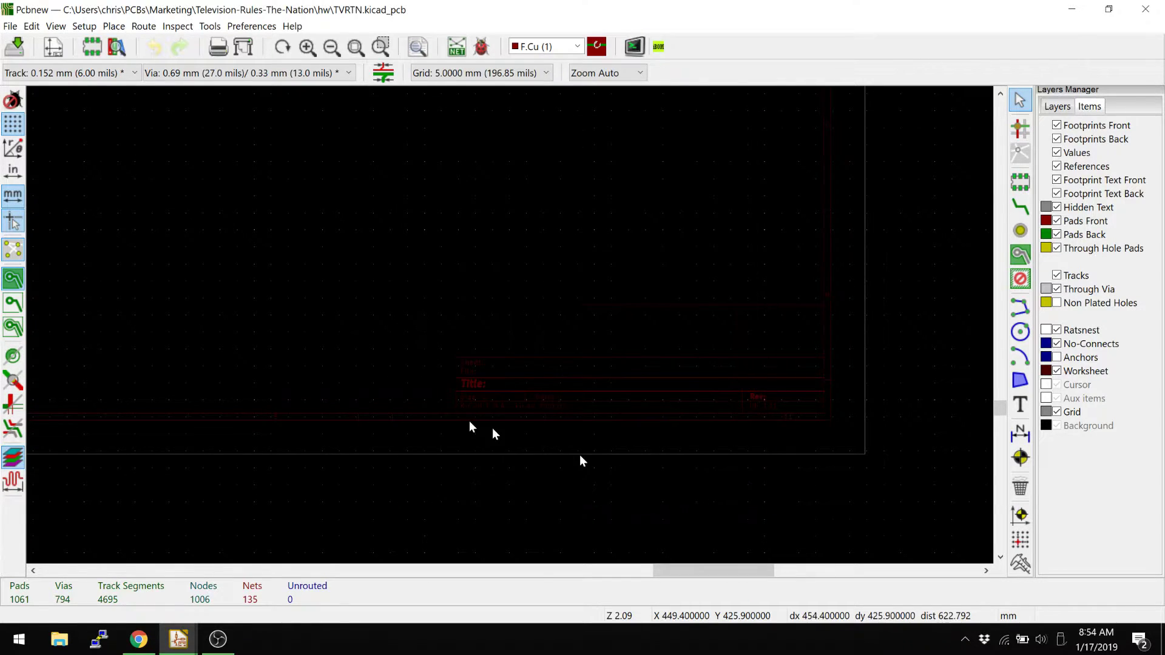
Examine where the board lies within the drawing sheet, up to the sheet's upper-left corner.
scroll(424, 301, "down", 4)
middle_click_drag(421, 292, 594, 432)
middle_click_drag(484, 356, 519, 423)
middle_click_drag(349, 357, 282, 265)
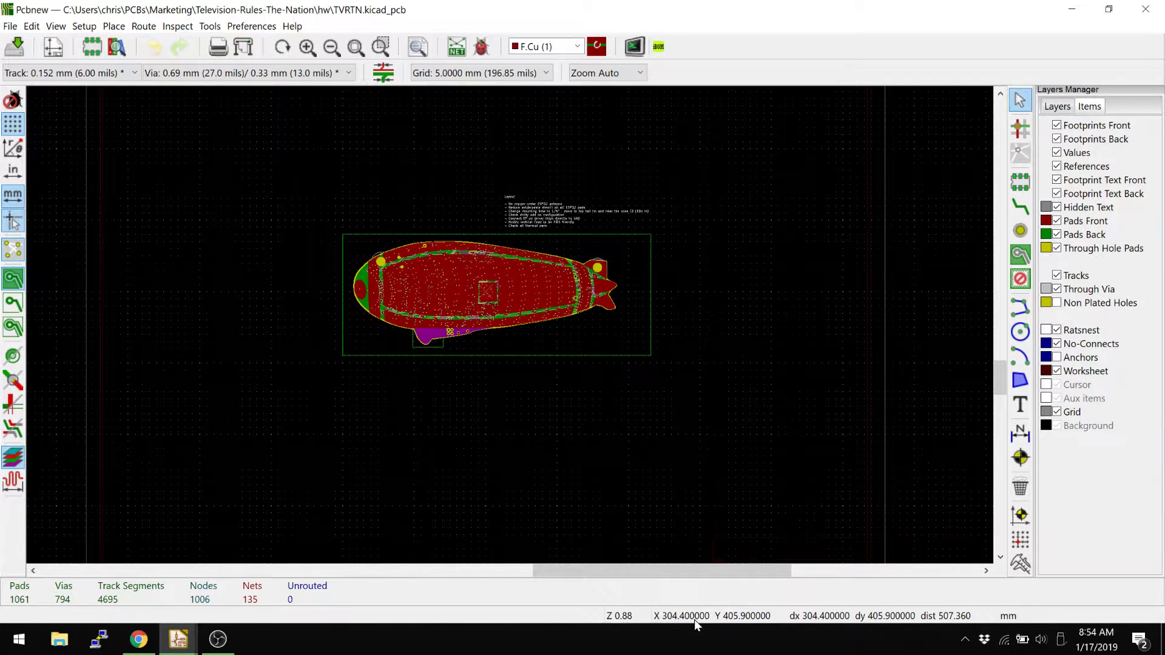
middle_click_drag(536, 454, 559, 489)
middle_click_drag(345, 365, 411, 493)
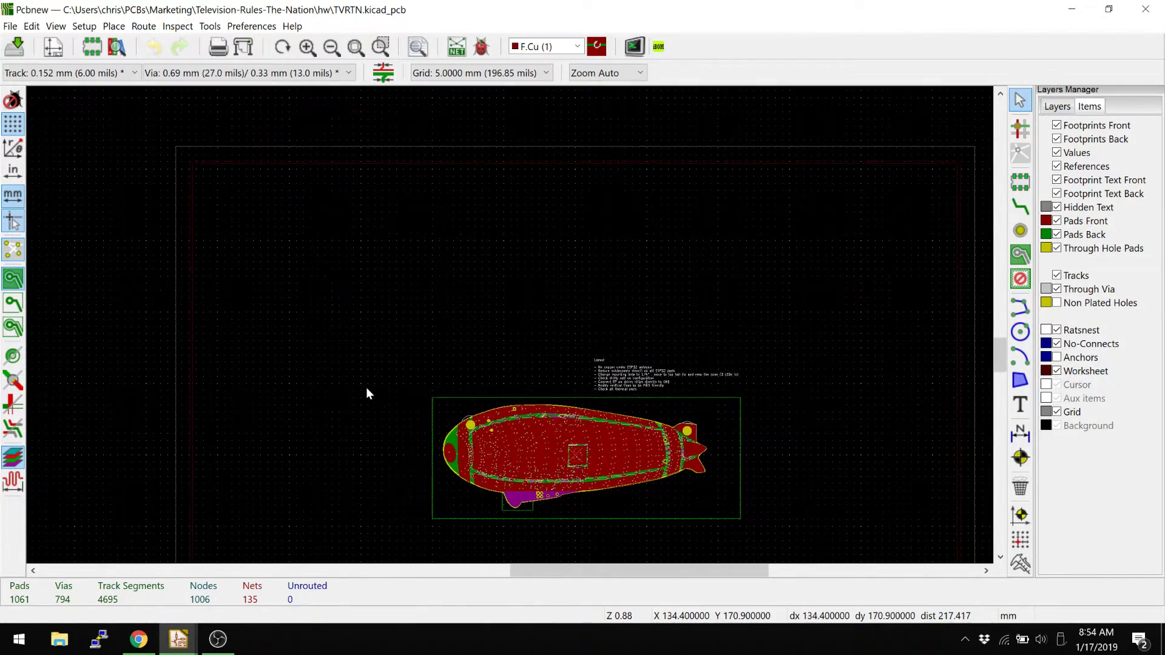
scroll(340, 389, "up", 2)
scroll(340, 388, "left", 1)
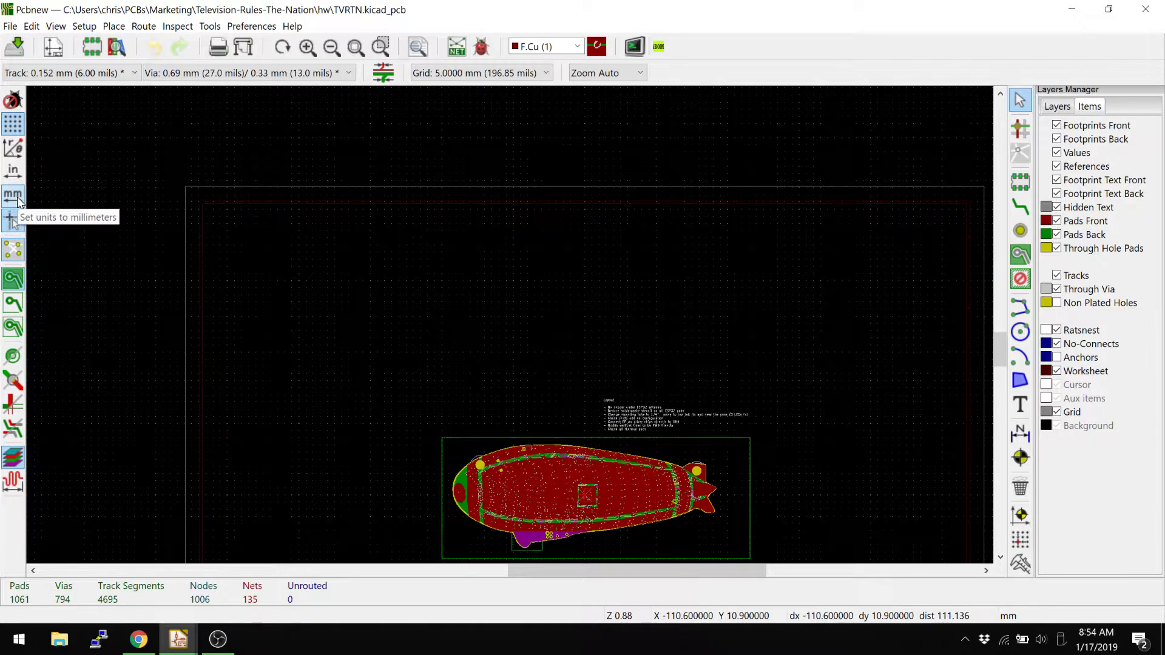
Set the editor grid to 1.0000 mm (39.37 mils).
right_click(151, 350)
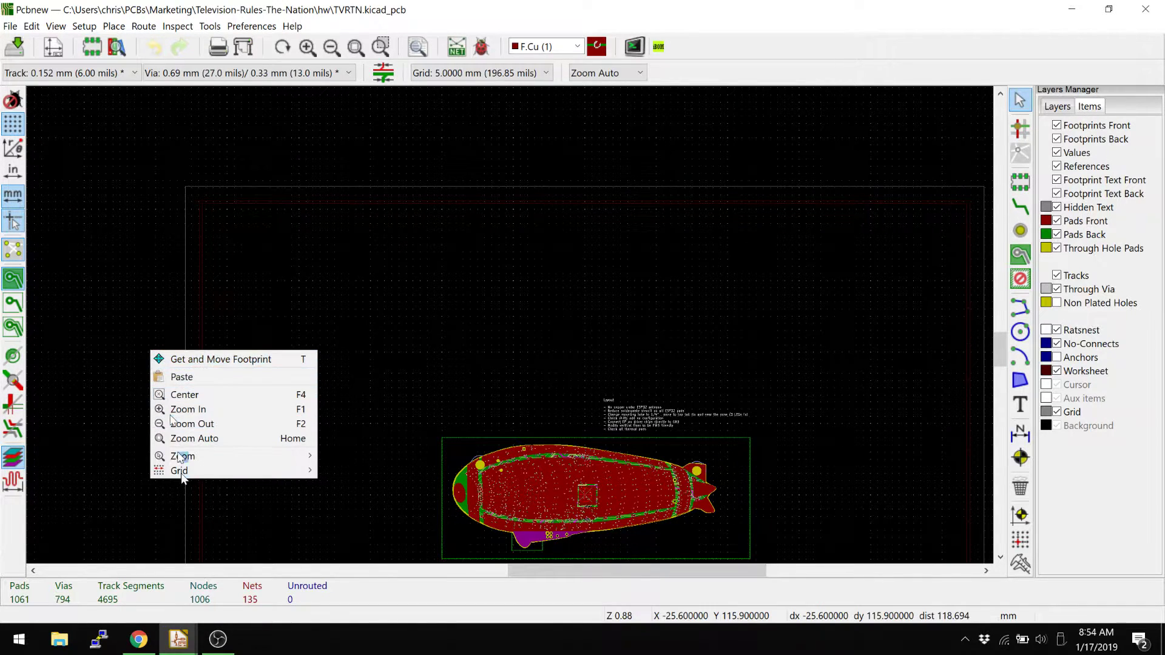
mouse_move(186, 476)
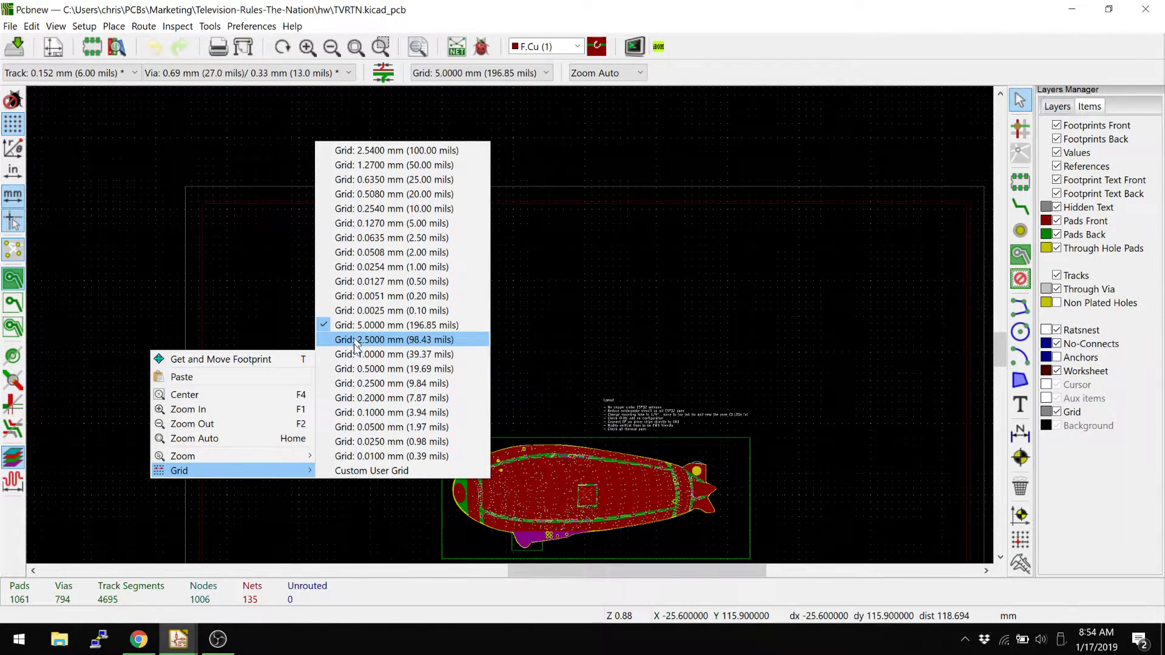
left_click(358, 355)
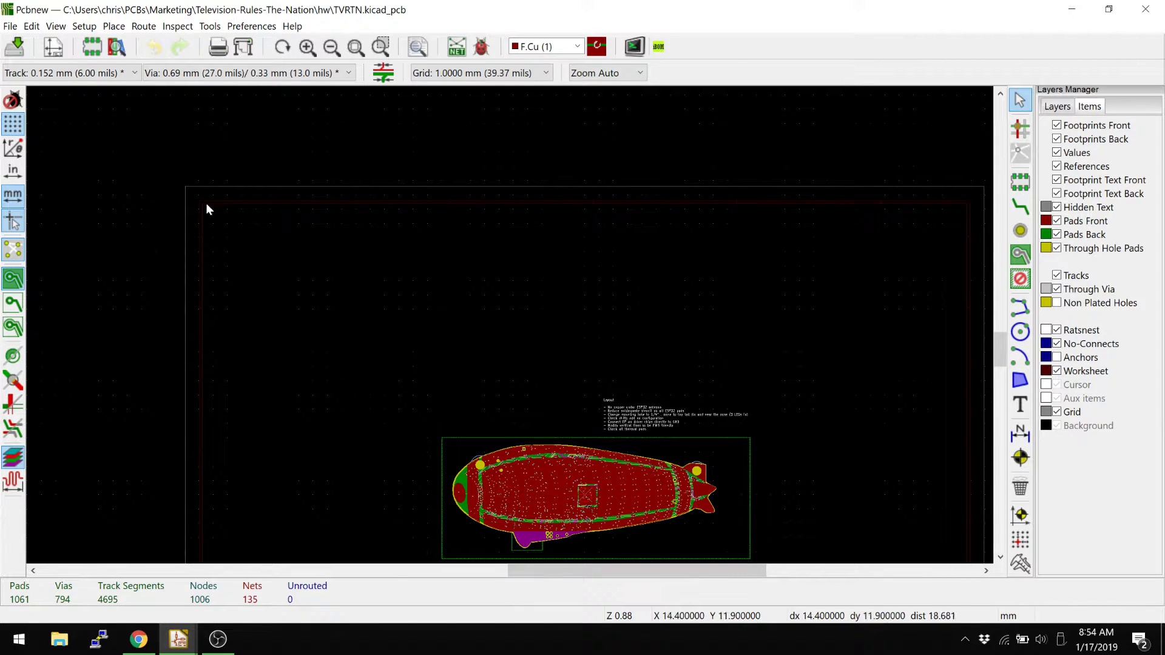
Check the cursor coordinates at the sheet's upper-left corner and return to the board.
scroll(199, 201, "up", 3)
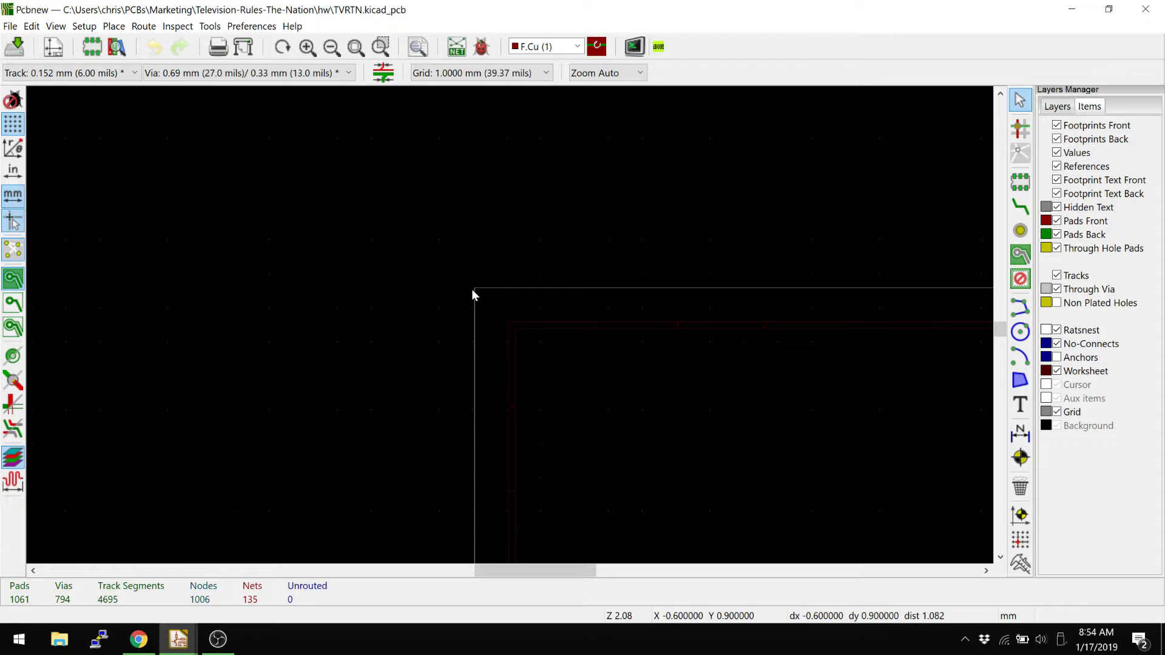
scroll(475, 291, "up", 3)
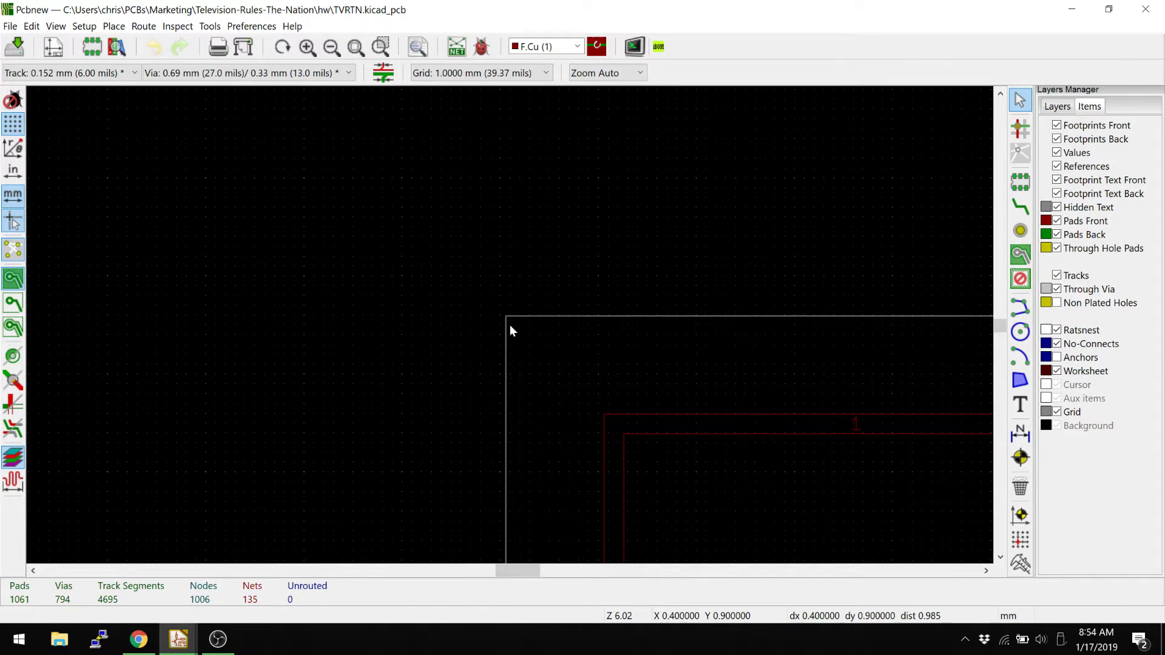
scroll(509, 327, "up", 6)
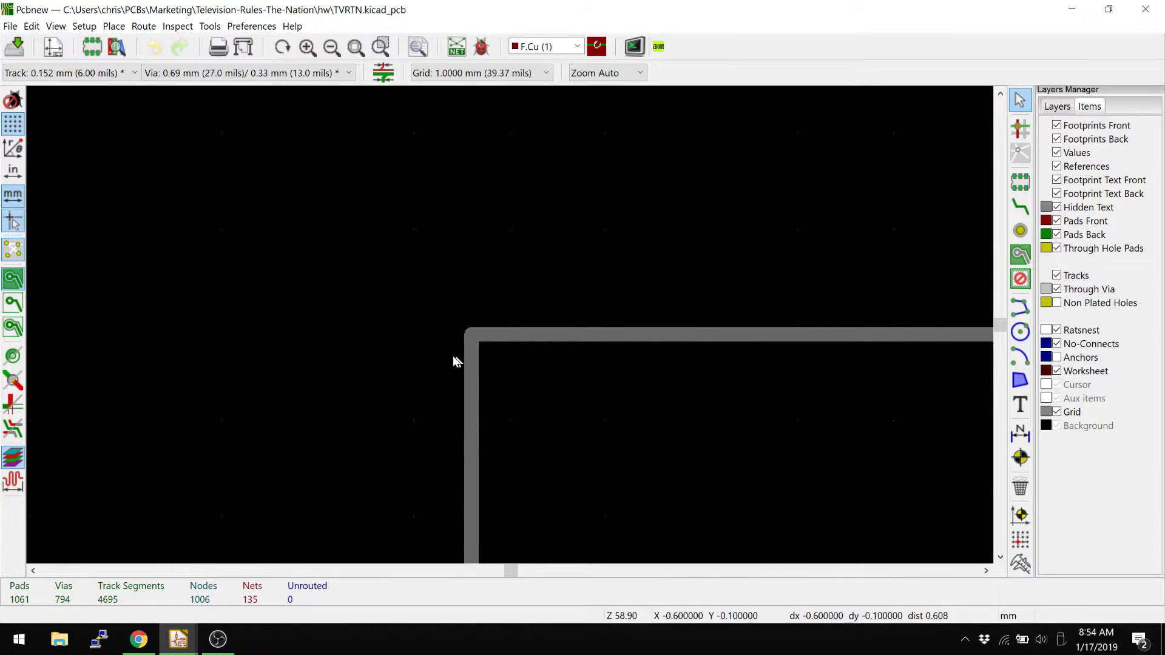
scroll(505, 334, "down", 3)
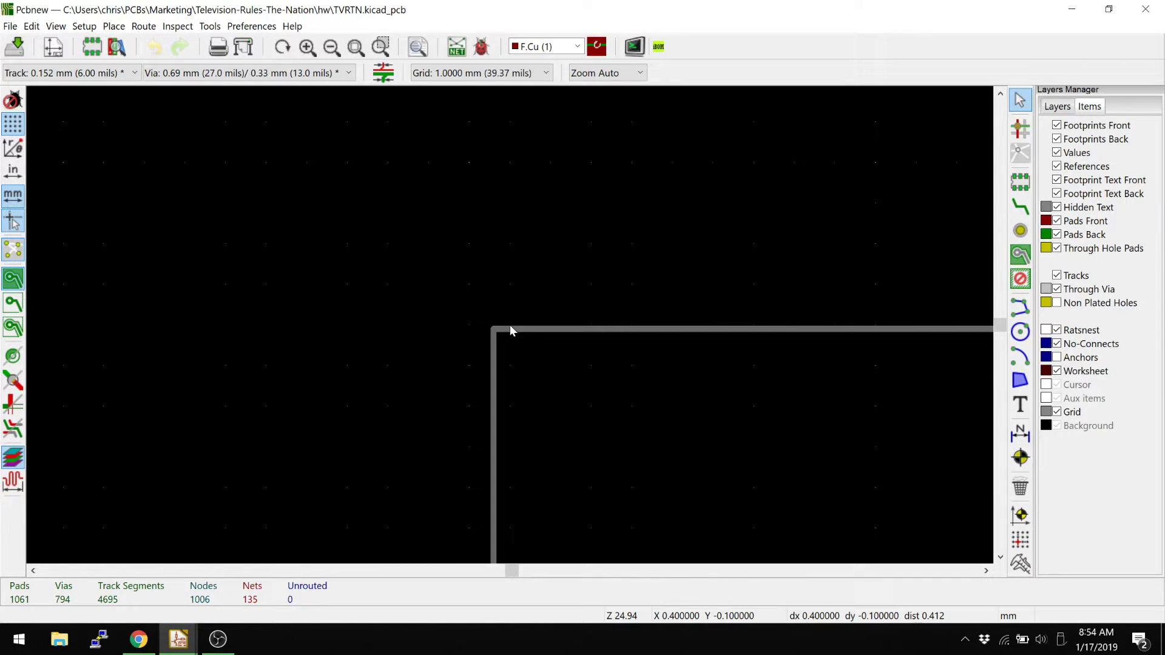
middle_click_drag(501, 332, 452, 303)
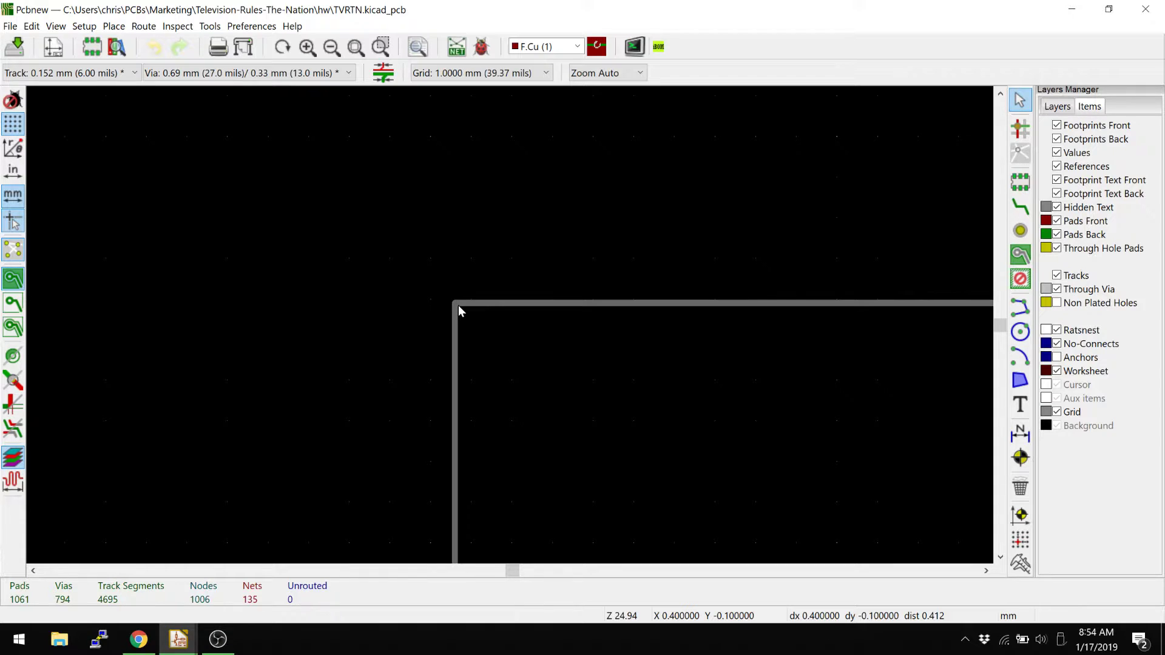
scroll(458, 304, "down", 1)
middle_click_drag(632, 465, 313, 306)
scroll(311, 306, "down", 3)
middle_click_drag(787, 540, 338, 145)
scroll(567, 421, "down", 3)
middle_click_drag(701, 360, 398, 156)
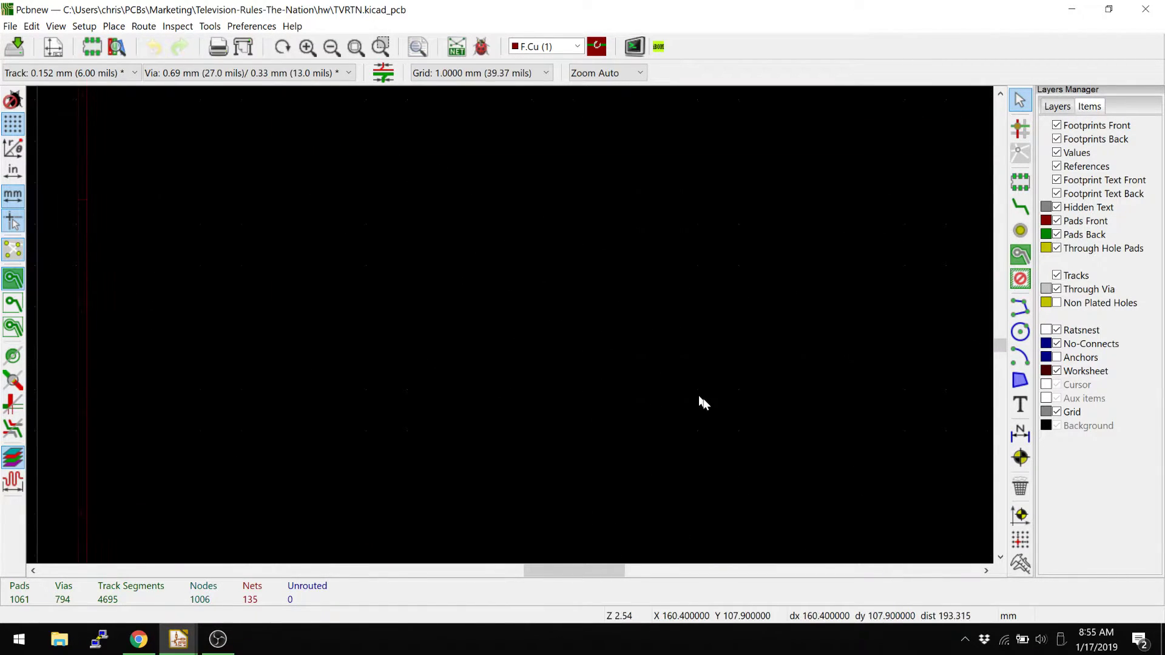
middle_click_drag(759, 454, 423, 255)
middle_click_drag(618, 445, 548, 324)
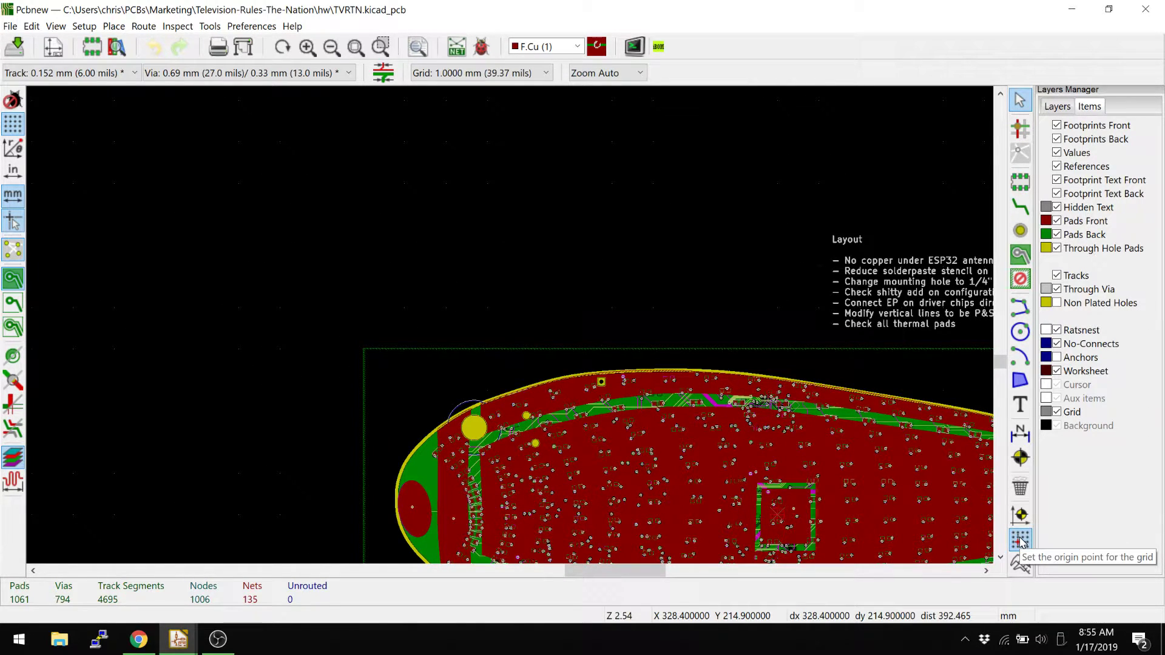
Examine the red cross marker inside the board's central rectangle and check its coordinates.
scroll(831, 516, "up", 4)
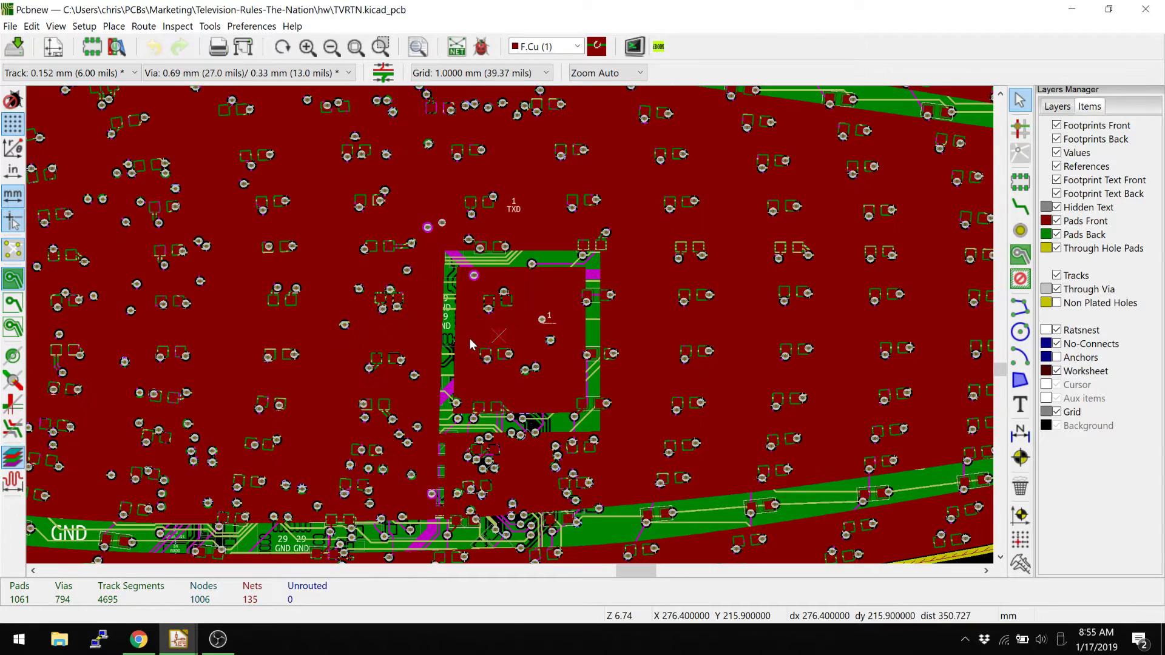
scroll(470, 338, "up", 3)
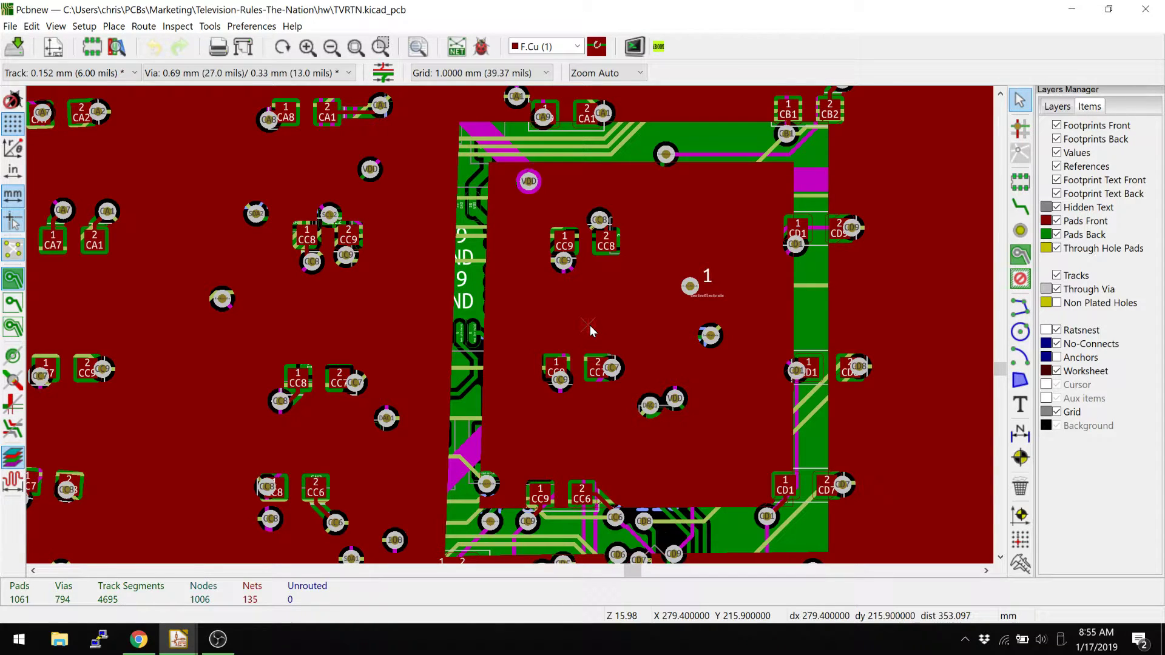
scroll(590, 325, "down", 7)
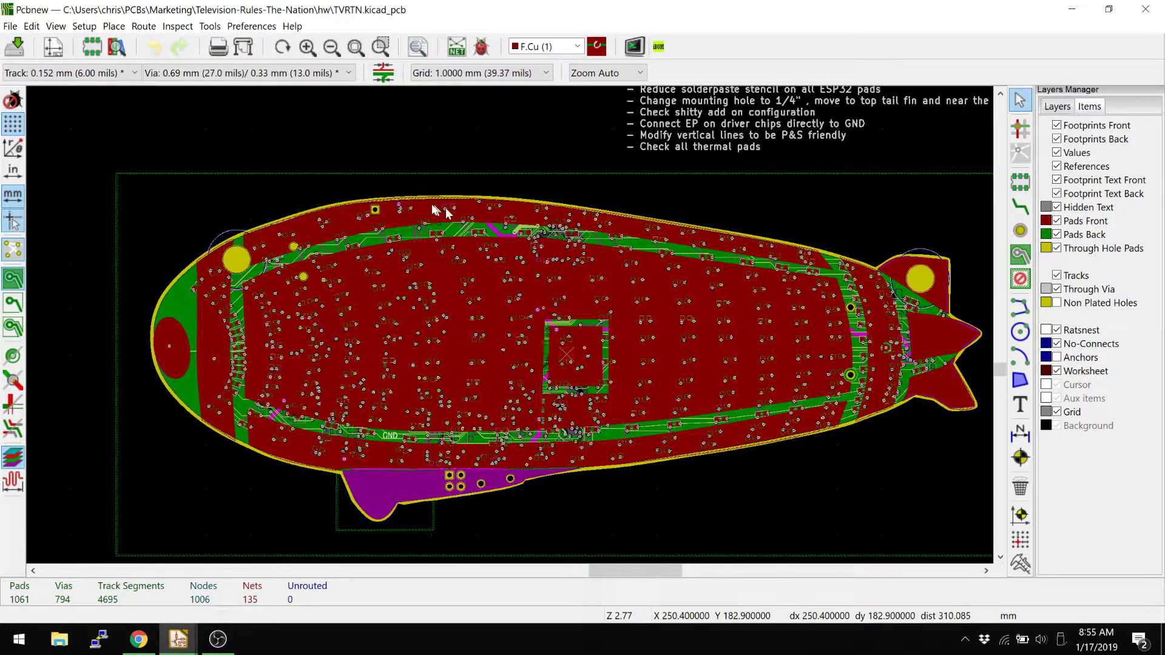
scroll(565, 364, "up", 4)
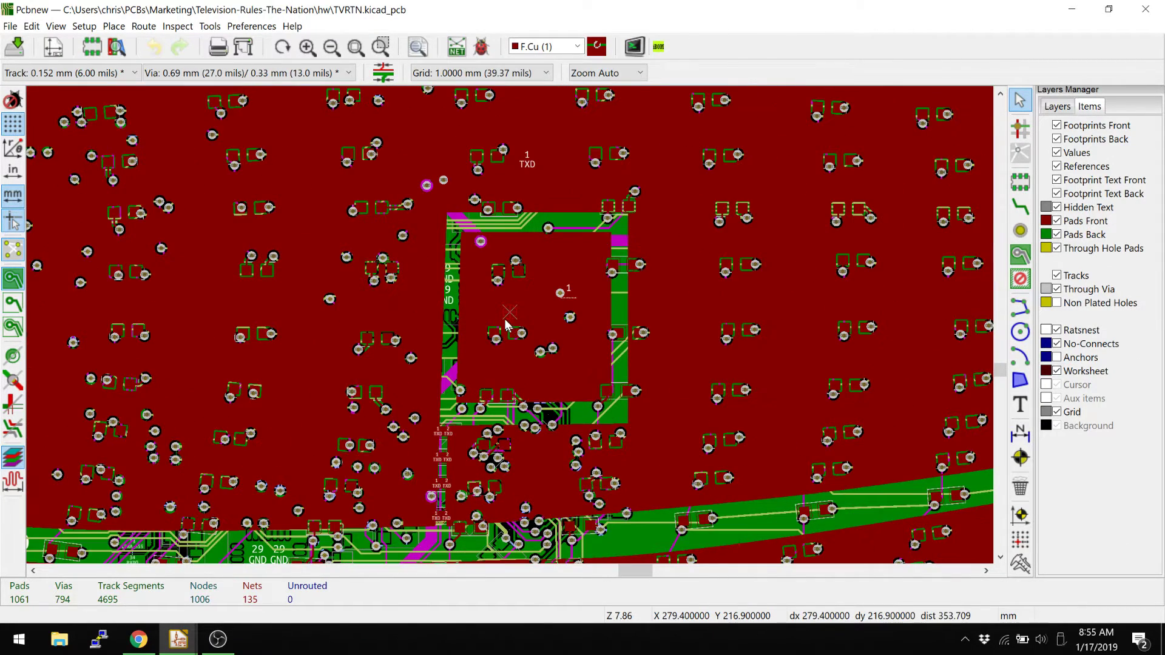
scroll(505, 321, "up", 2)
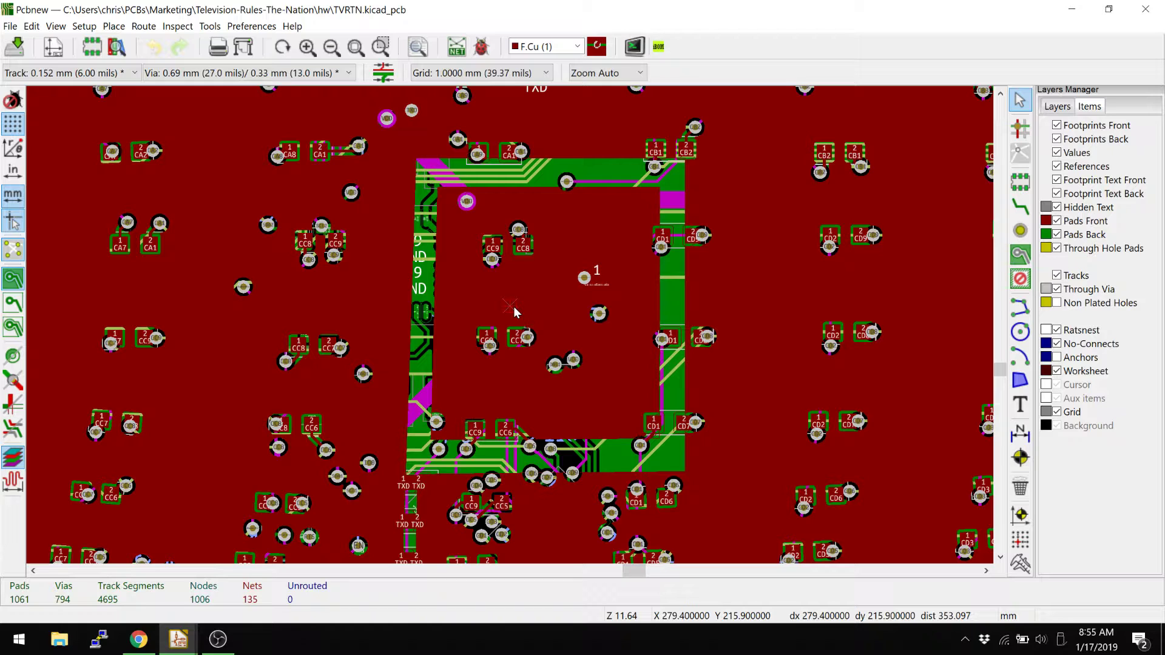
scroll(513, 307, "down", 2)
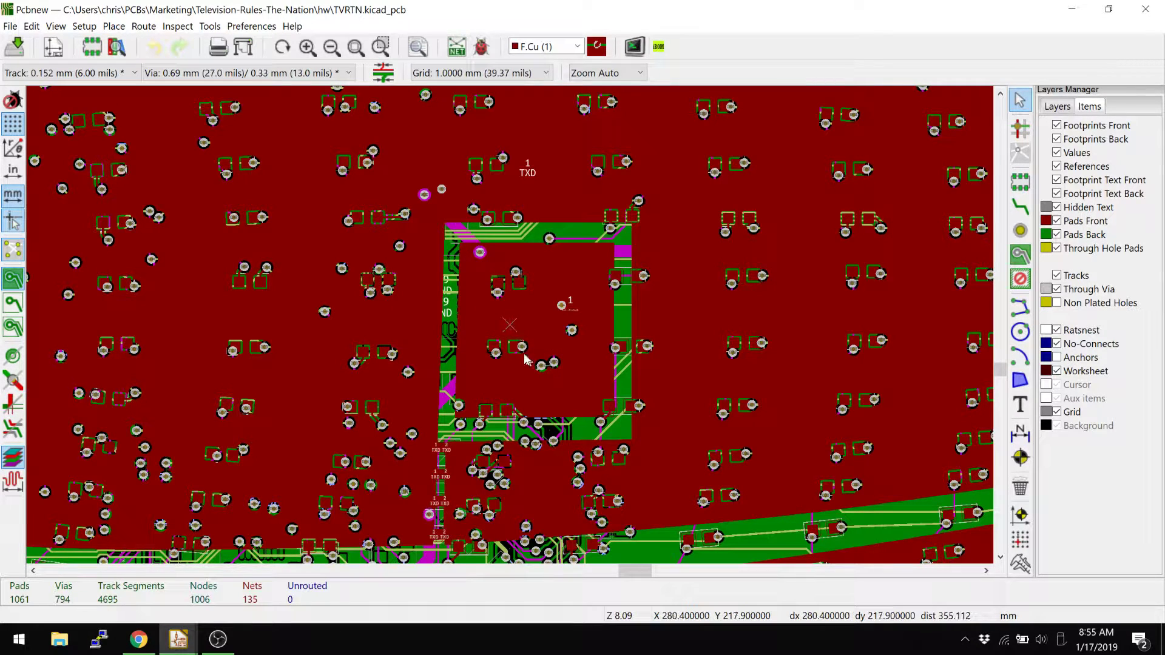
scroll(508, 351, "up", 1)
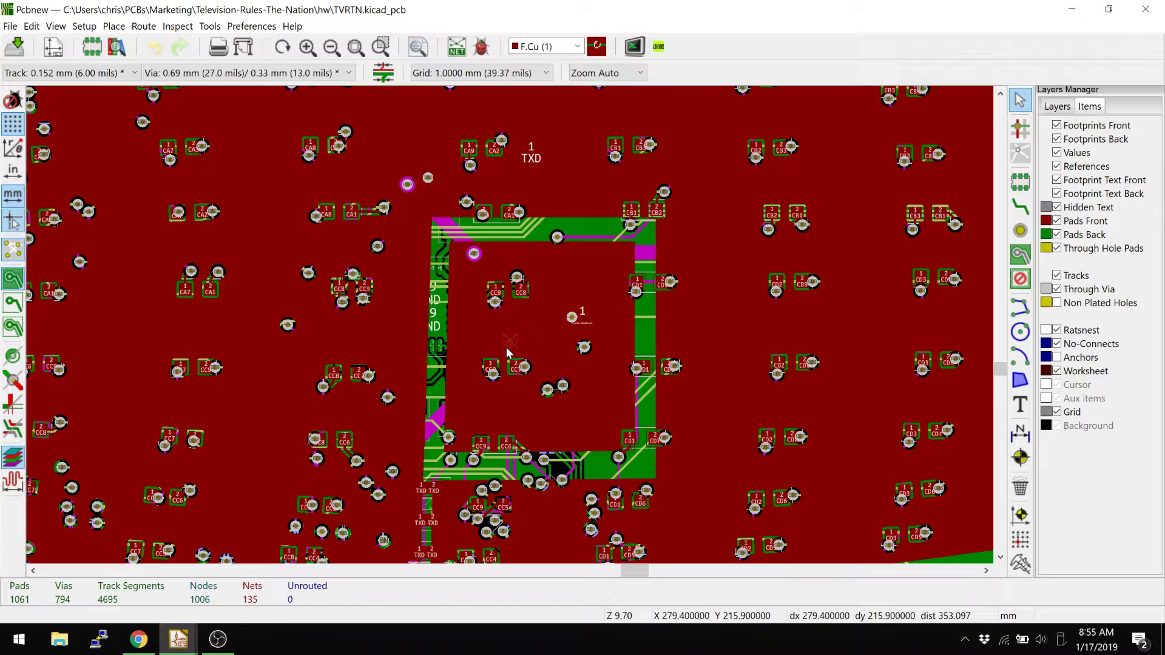
scroll(508, 351, "up", 1)
scroll(509, 325, "up", 4)
scroll(509, 326, "down", 3)
scroll(510, 330, "down", 5)
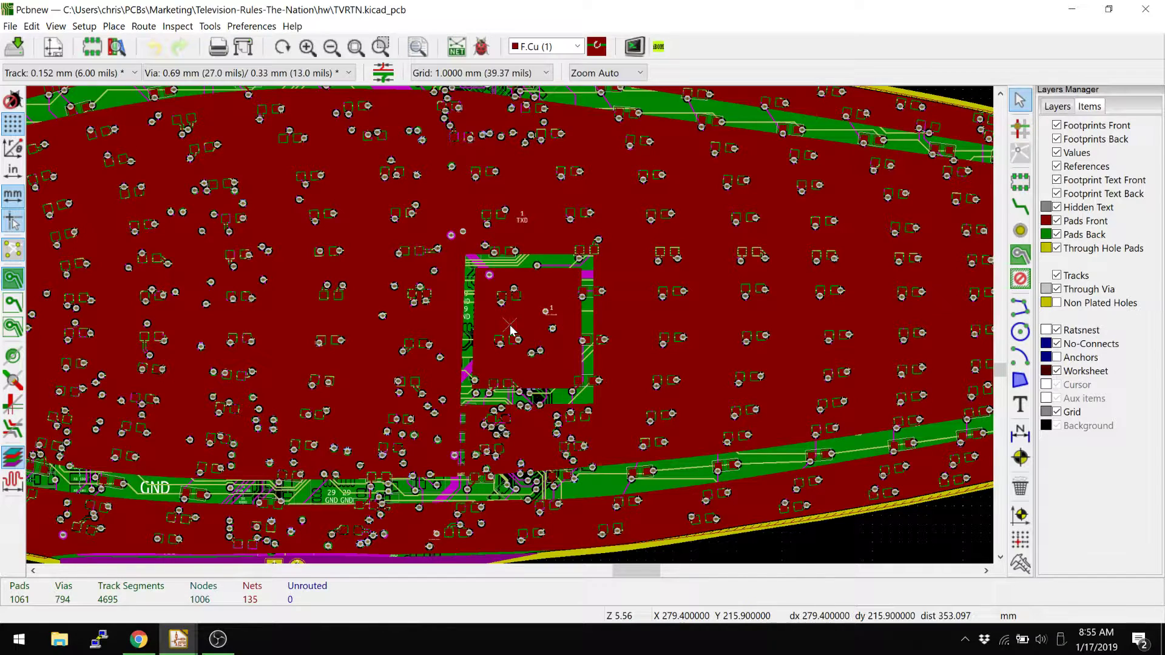
scroll(510, 329, "up", 1)
middle_click_drag(509, 327, 503, 305)
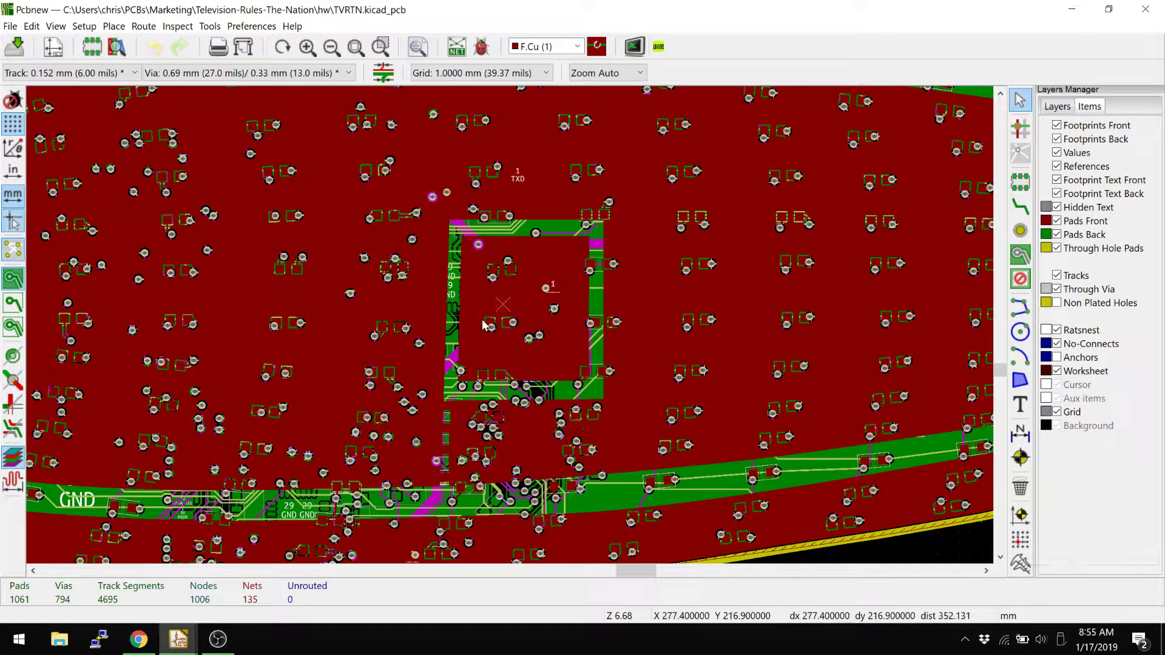
scroll(505, 315, "up", 8)
scroll(510, 322, "down", 4)
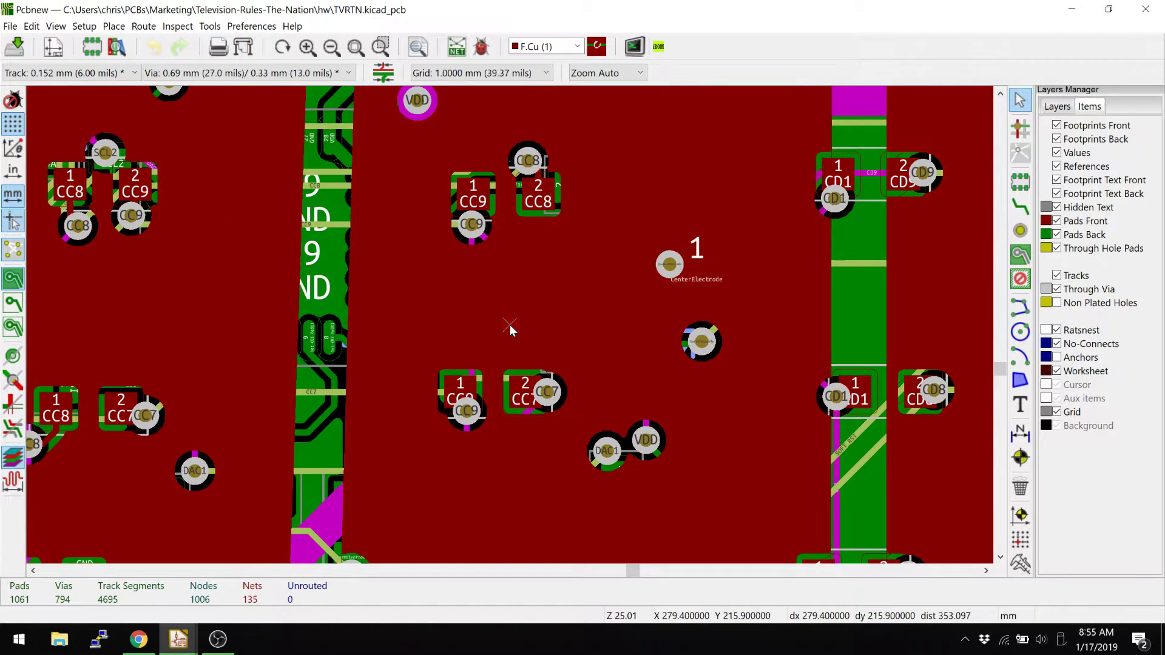
middle_click_drag(493, 253, 493, 205)
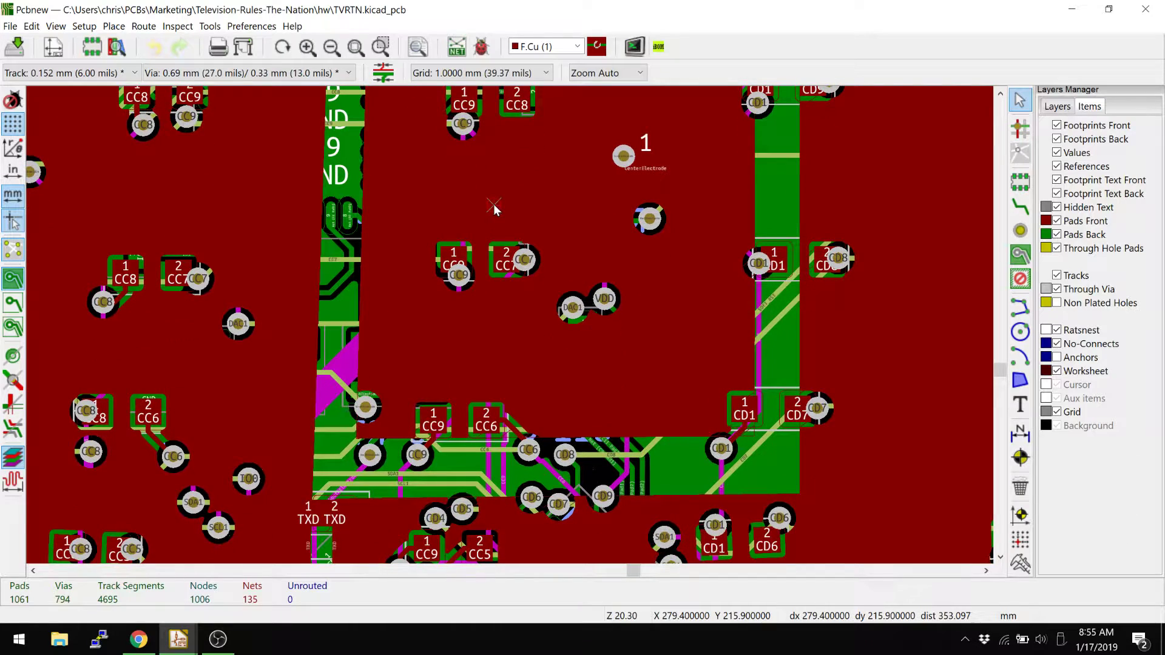
Place the grid origin just below the board's lower edge, beside the purple gondola area, at X 278.4 mm, Y 245.9 mm.
scroll(494, 206, "down", 4)
middle_click_drag(543, 549, 449, 331)
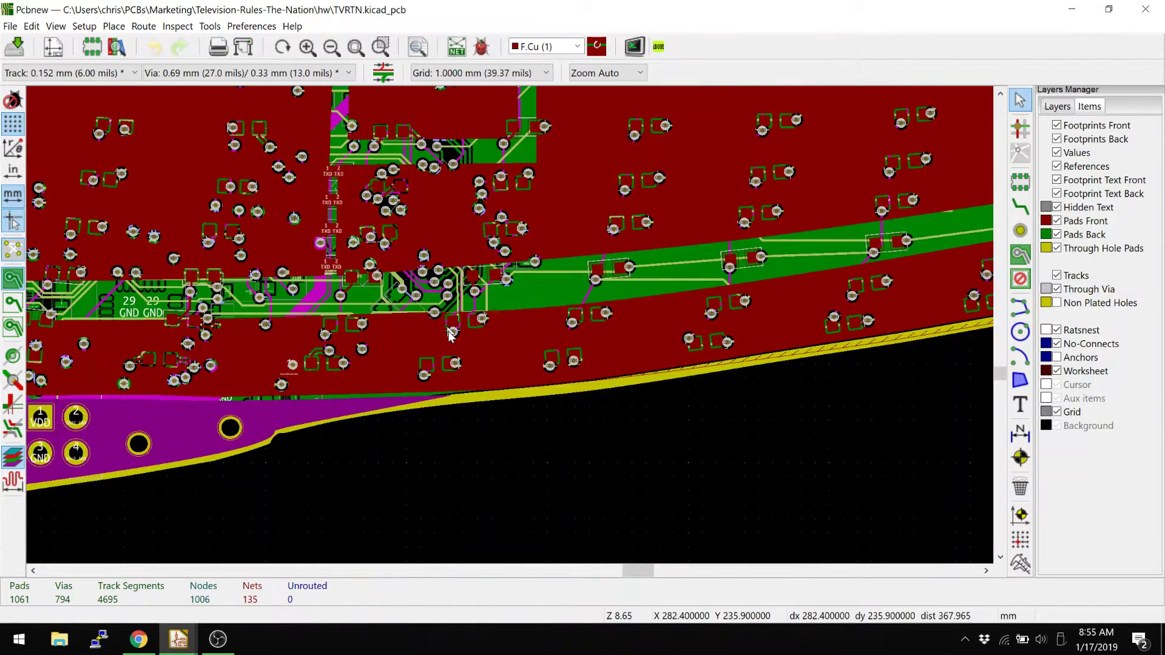
scroll(476, 425, "up", 2)
scroll(510, 328, "up", 5)
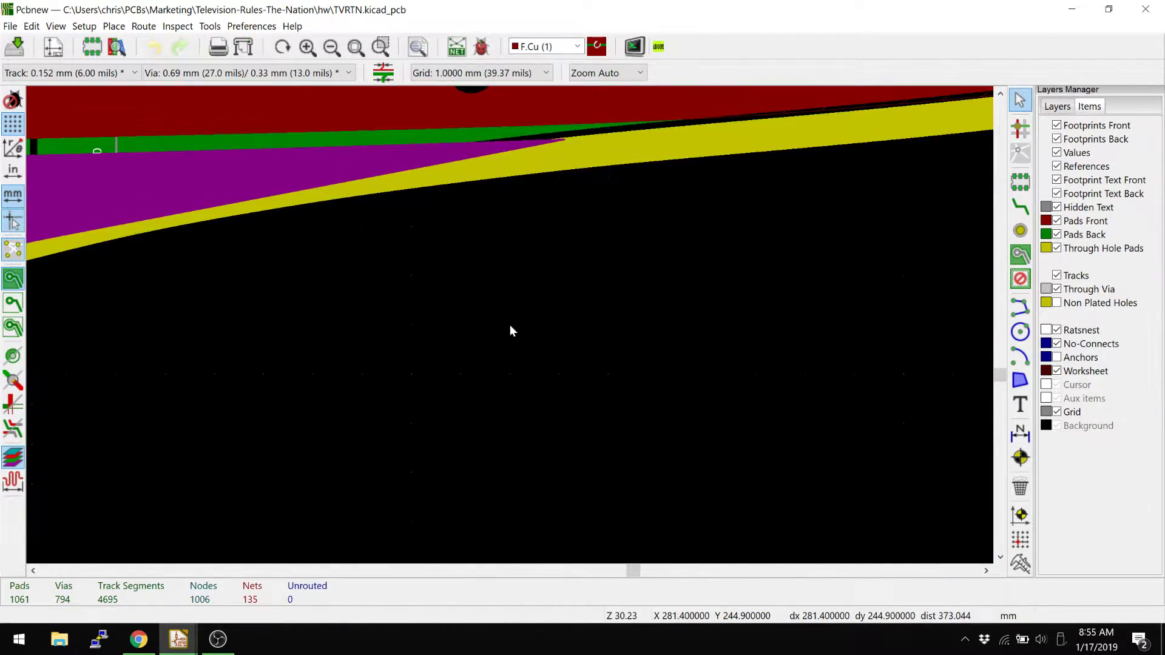
scroll(509, 325, "down", 1)
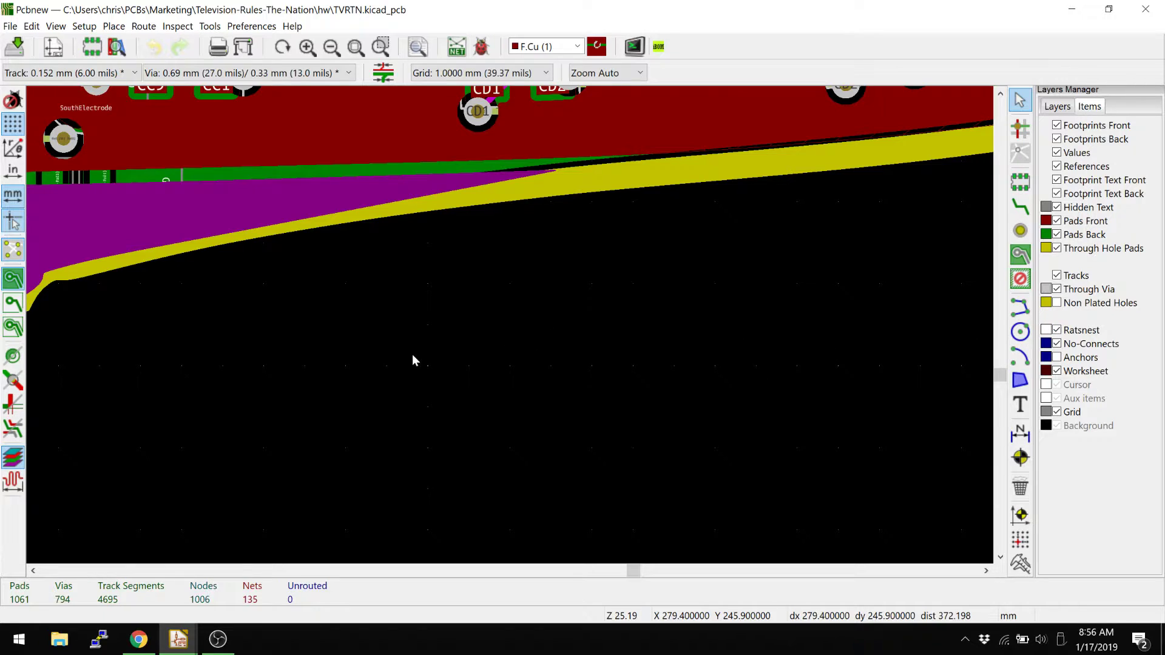
middle_click_drag(497, 293, 660, 234)
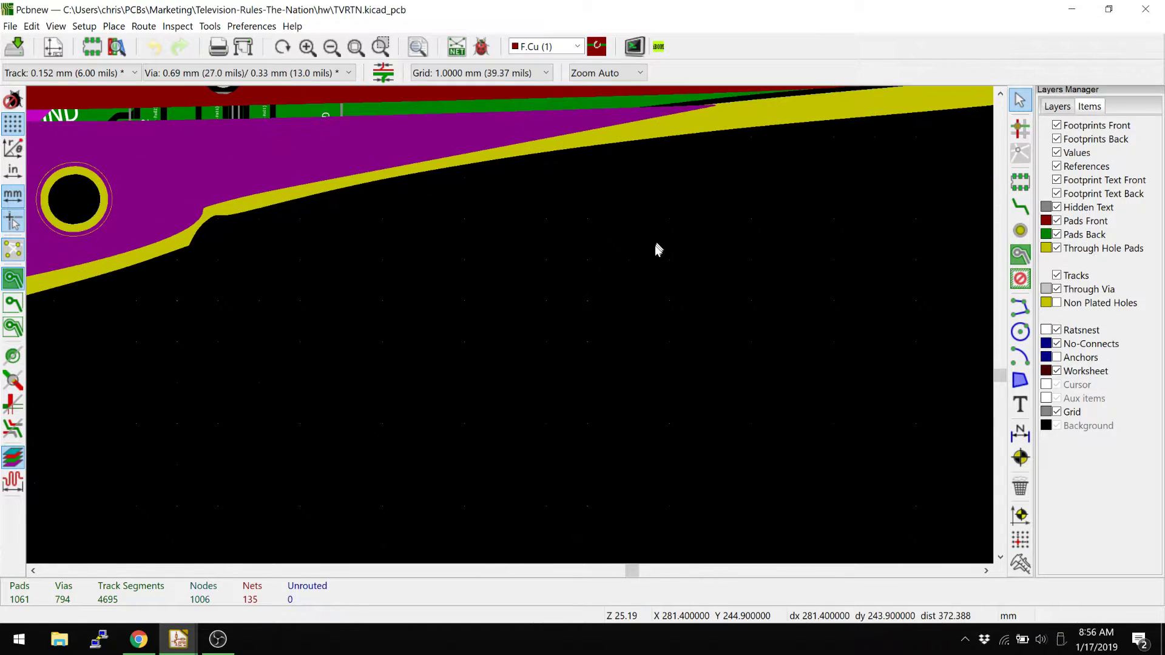
left_click(1028, 543)
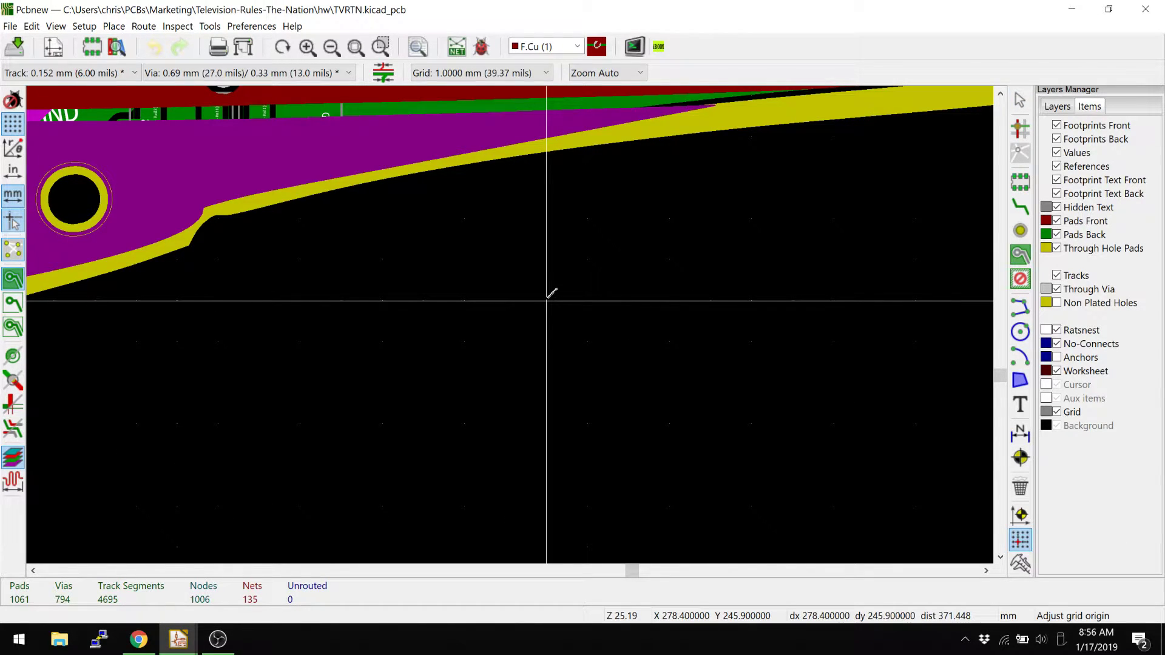
left_click(547, 300)
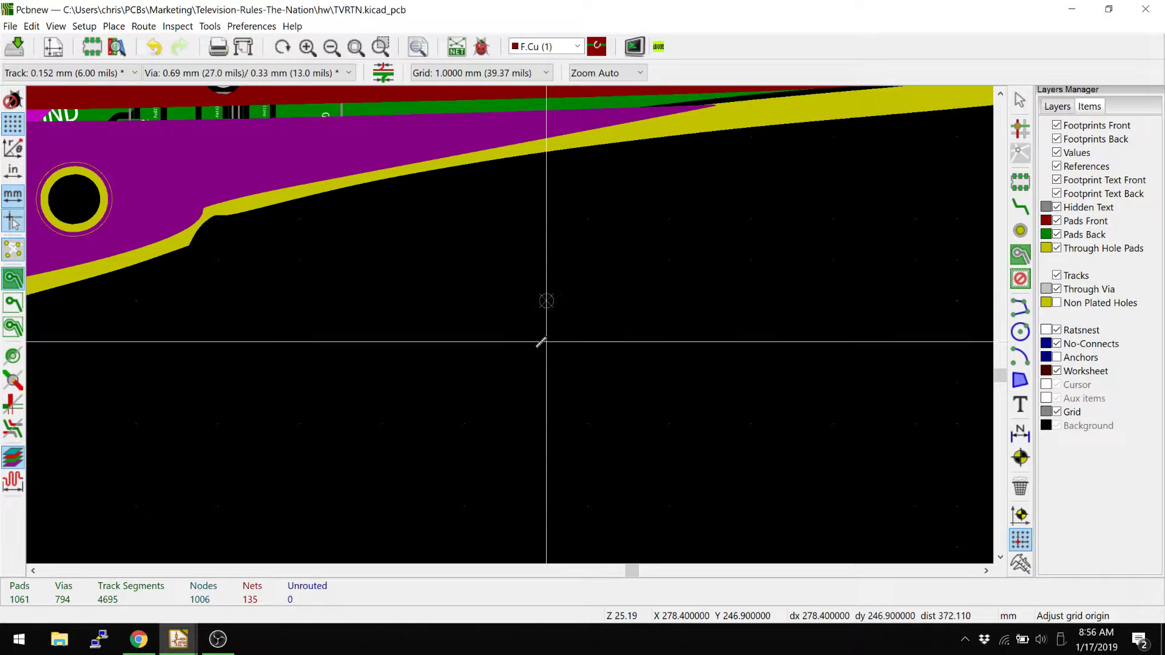
scroll(546, 297, "down", 1)
scroll(511, 325, "down", 7)
scroll(438, 256, "up", 2)
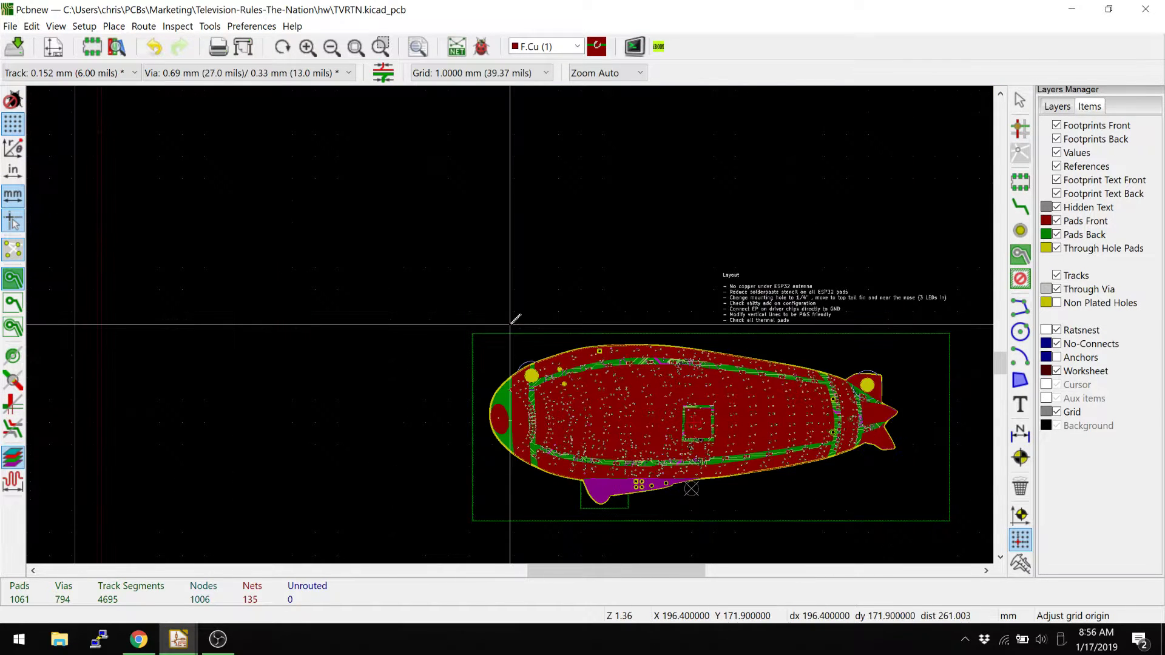
Check the cursor coordinates at the sheet's upper-left corner and return to the grid origin marker below the board.
middle_click_drag(230, 113, 313, 227)
scroll(307, 236, "up", 15)
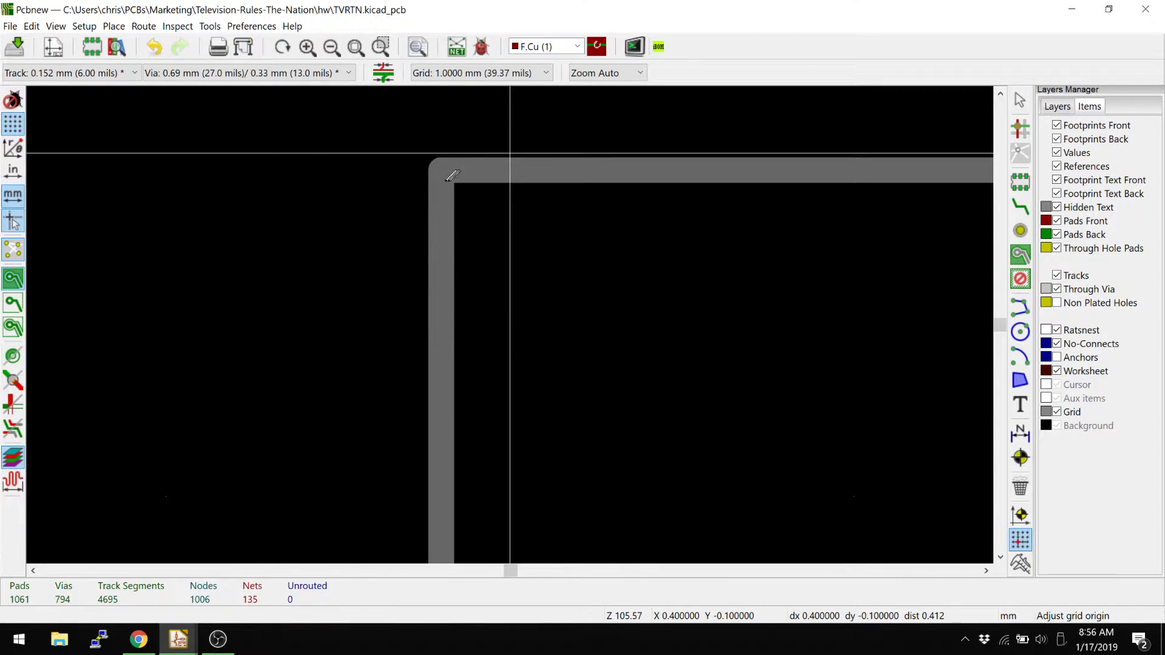
scroll(454, 175, "down", 9)
middle_click_drag(591, 243, 431, 133)
middle_click_drag(619, 310, 512, 203)
mouse_move(738, 442)
middle_mouse_down()
mouse_move(653, 297)
mouse_move(540, 211)
middle_mouse_up()
middle_click_drag(647, 424, 436, 123)
middle_click_drag(753, 558, 463, 325)
scroll(513, 328, "down", 9)
scroll(677, 445, "up", 8)
scroll(424, 268, "up", 5)
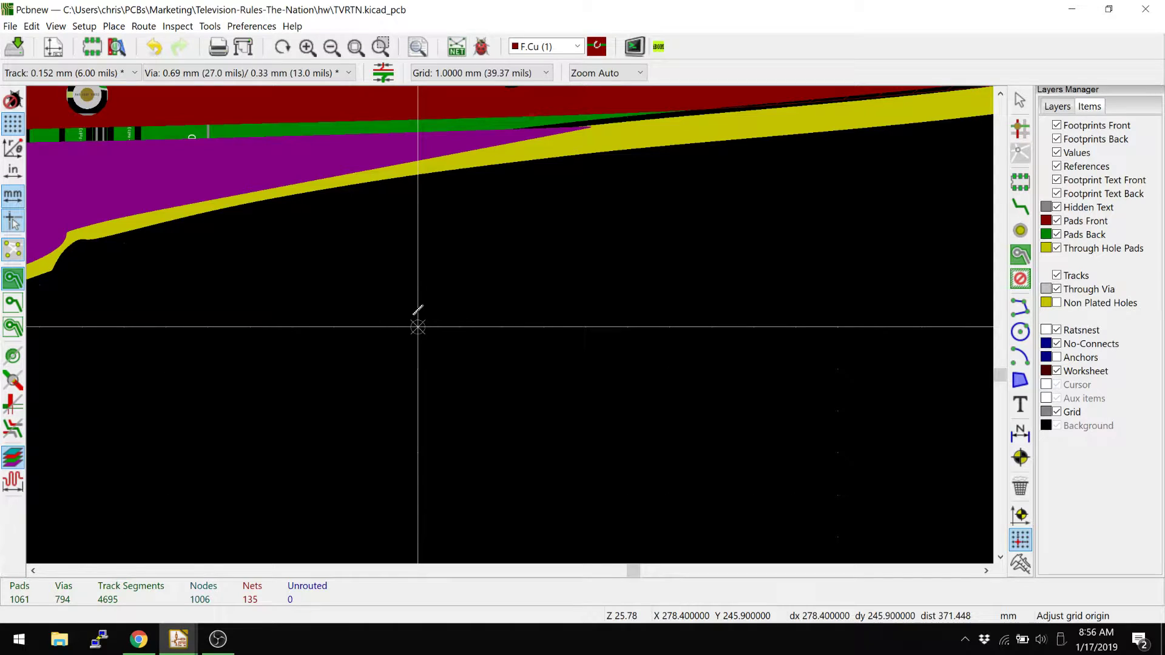
Set the editor grid to 0.0100 mm (0.39 mils) and re-place the grid origin below the board edge at about X 277, Y 246 mm.
right_click(413, 317)
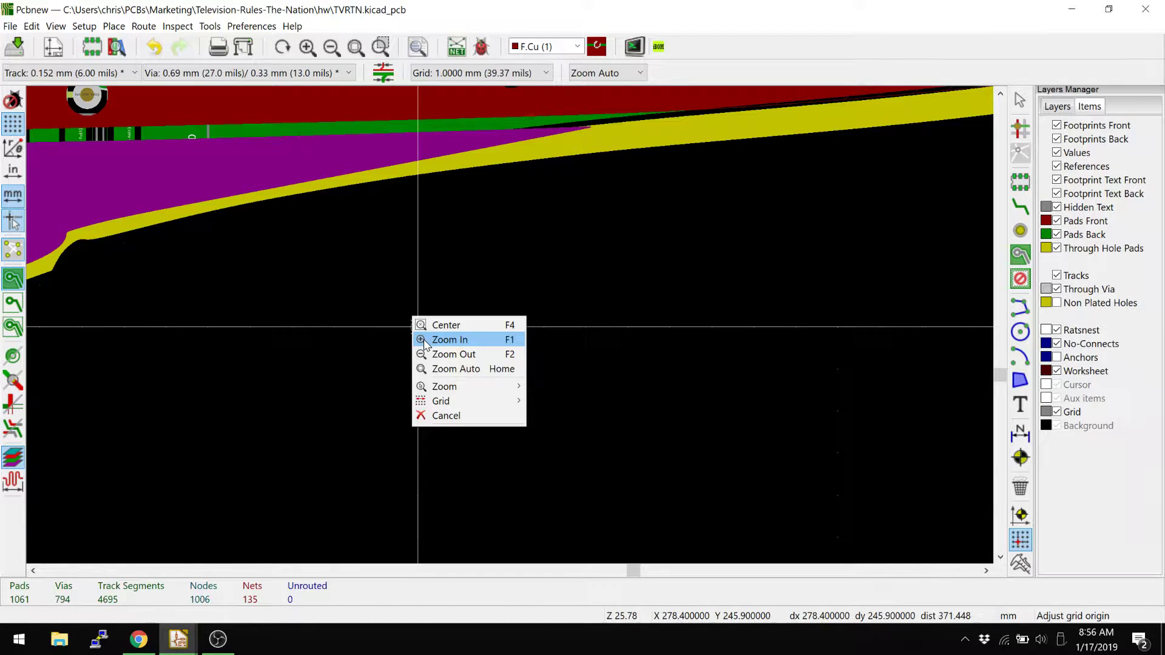
mouse_move(479, 404)
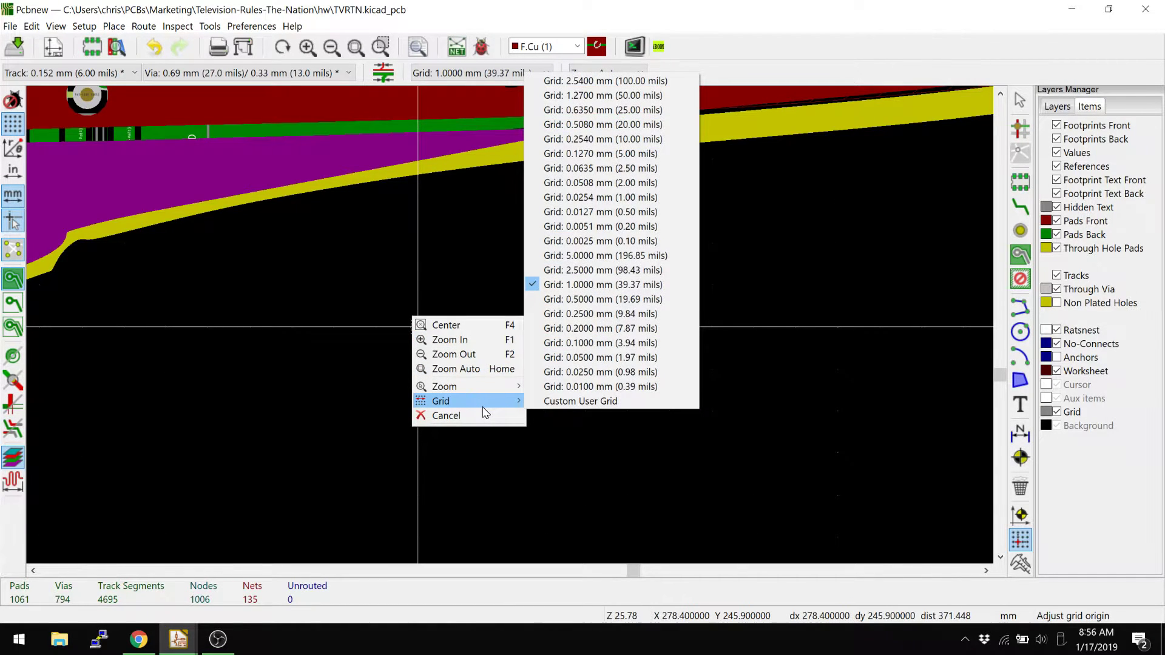
left_click(599, 391)
scroll(376, 332, "up", 3)
scroll(544, 306, "up", 5)
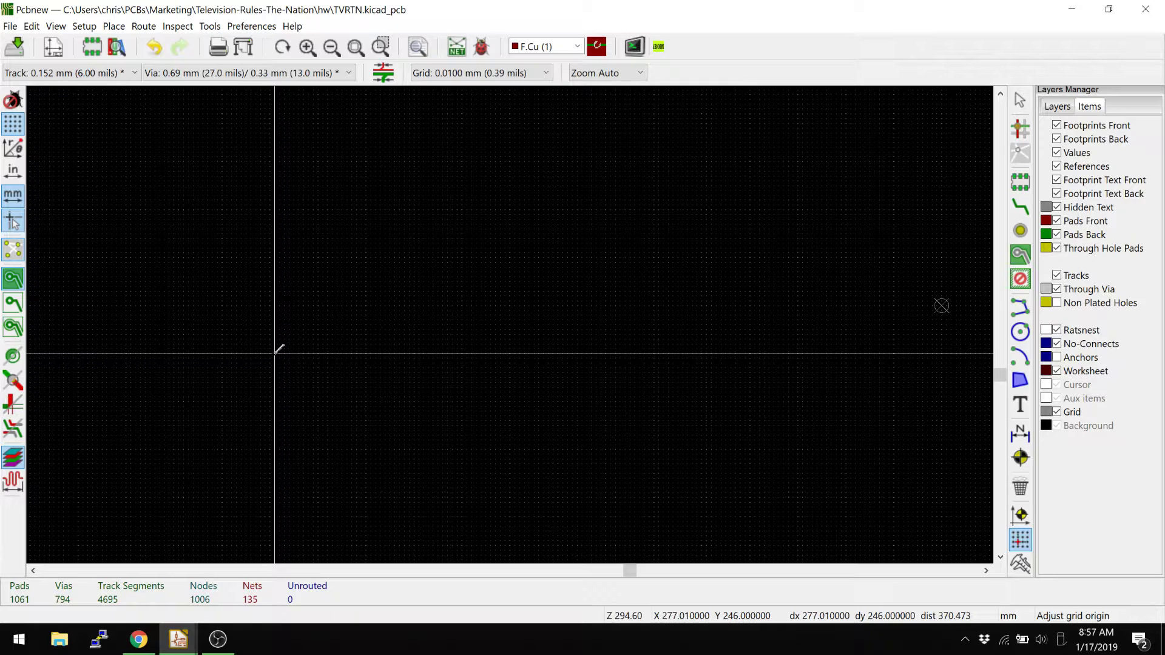
scroll(277, 350, "up", 4)
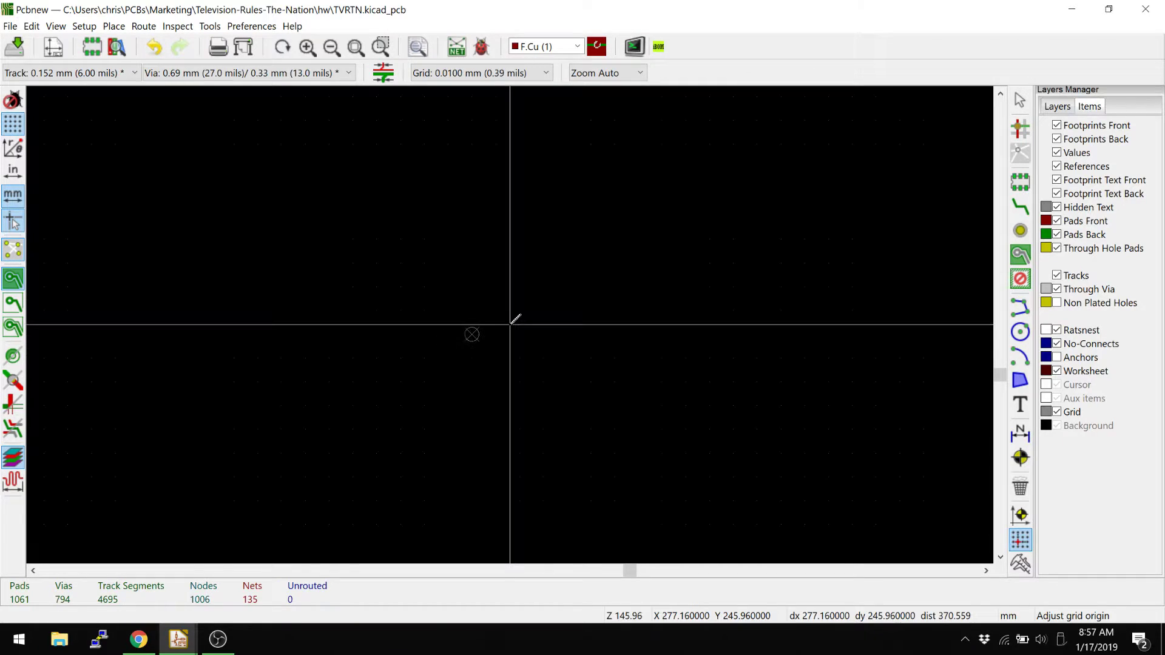
scroll(473, 296, "up", 8)
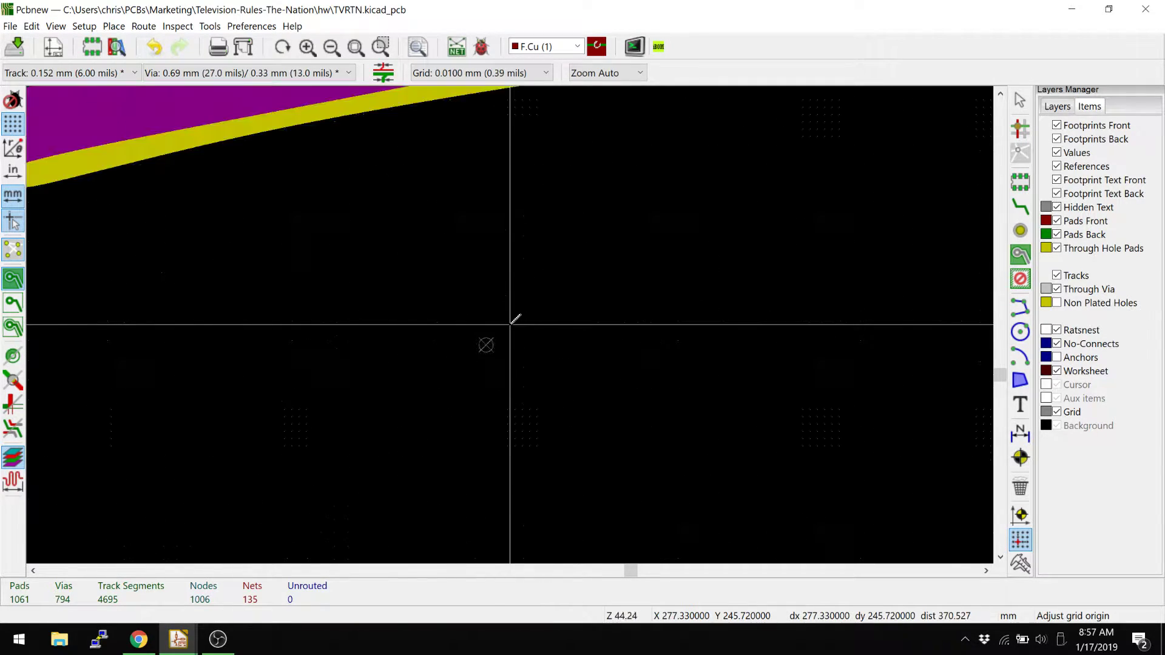
scroll(516, 327, "down", 8)
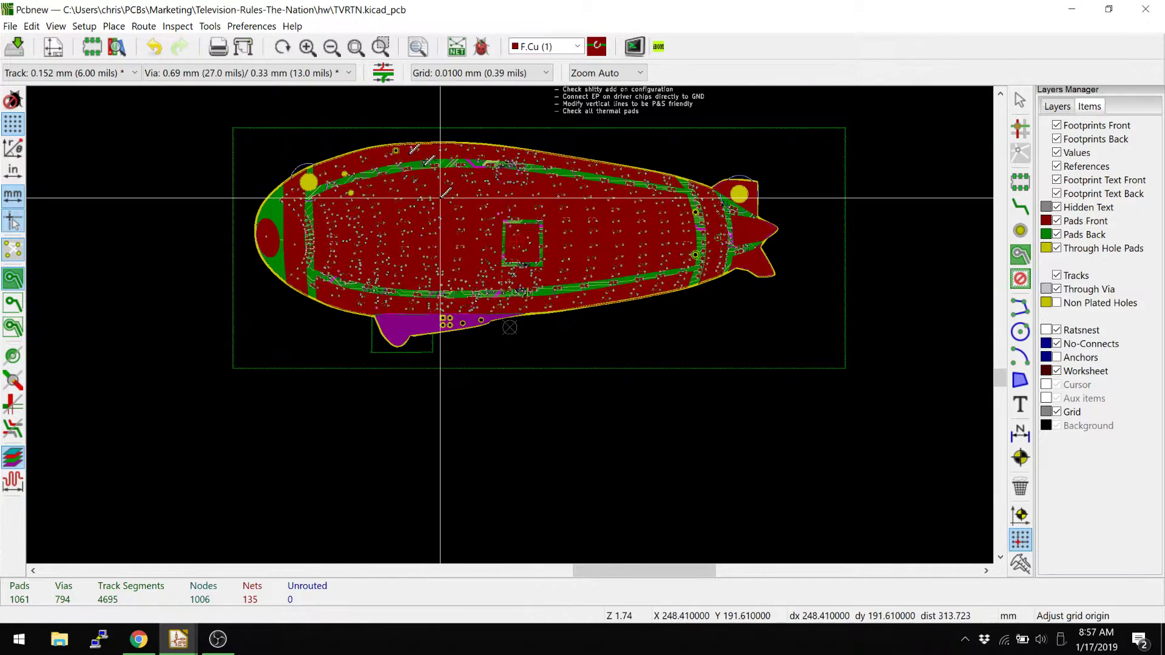
End the grid origin placement and set the editor grid to 1.0000 mm (39.37 mils).
scroll(358, 261, "down", 4)
scroll(510, 310, "up", 6)
right_click(455, 260)
left_click(507, 358)
right_click(454, 260)
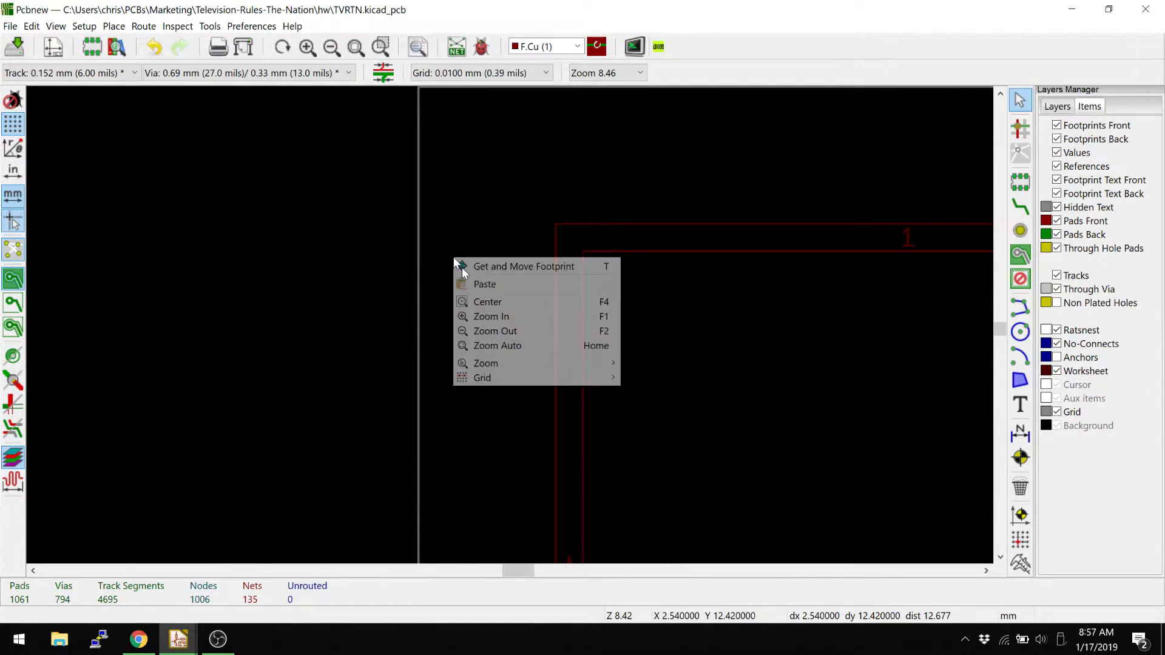
mouse_move(580, 361)
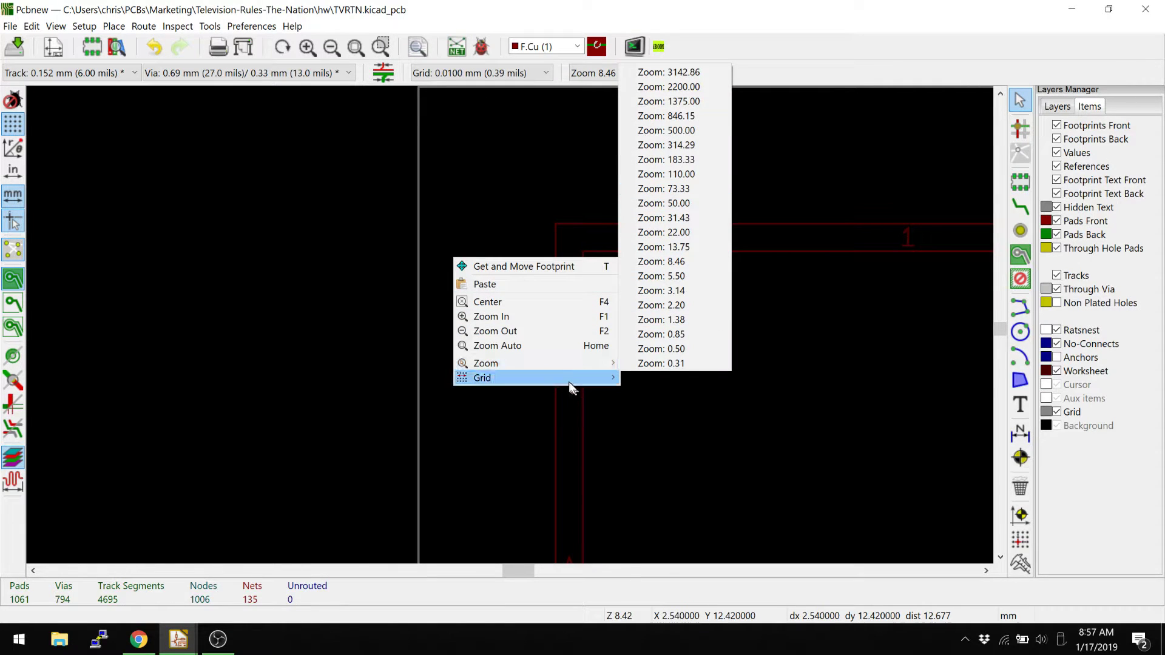
left_click(683, 261)
Check the cursor coordinates at the sheet's upper-left corner and read the description of the auxiliary axis origin tool.
scroll(398, 272, "up", 5)
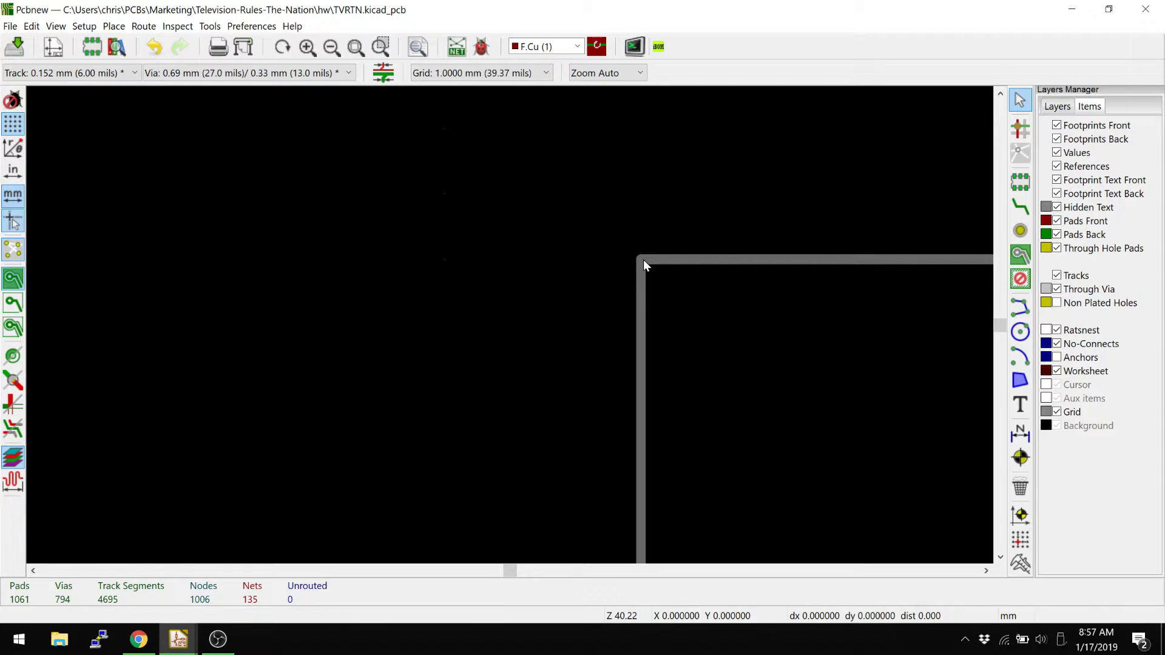
scroll(644, 260, "down", 1)
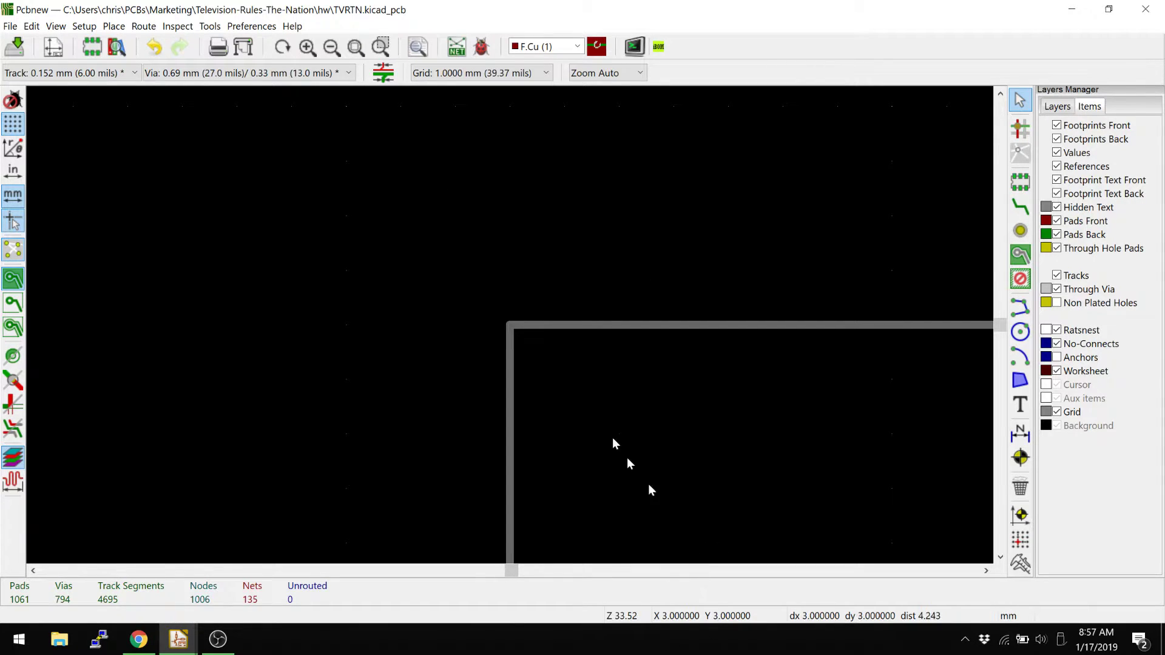
scroll(509, 325, "down", 2)
scroll(322, 195, "down", 2)
scroll(461, 193, "down", 3)
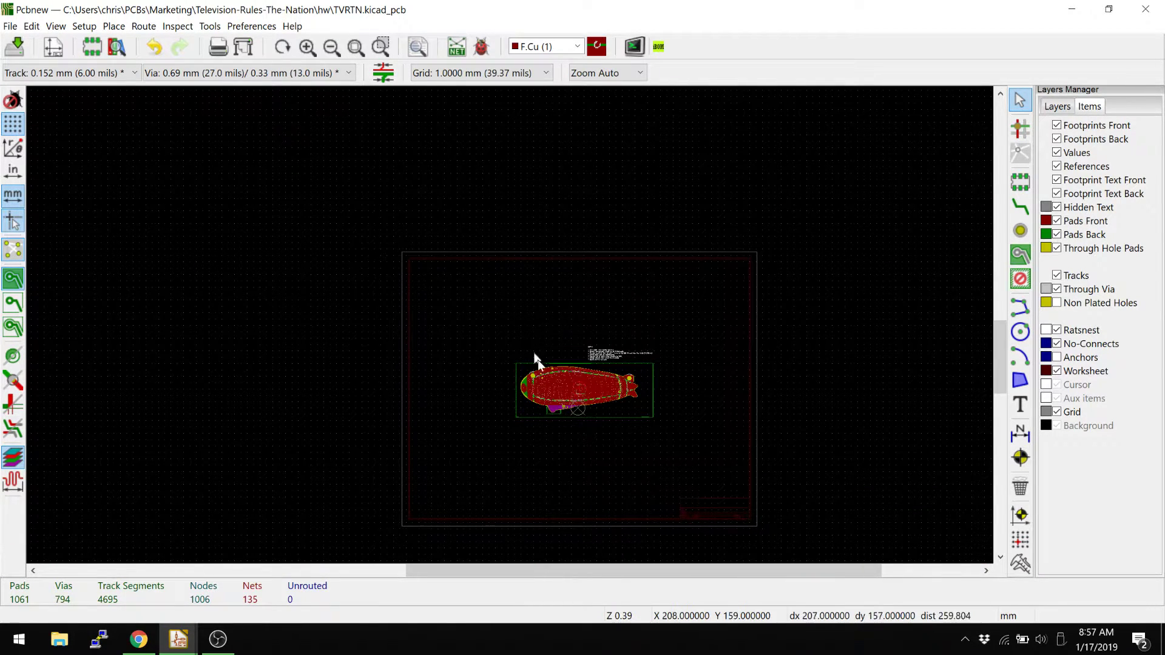
scroll(508, 328, "up", 3)
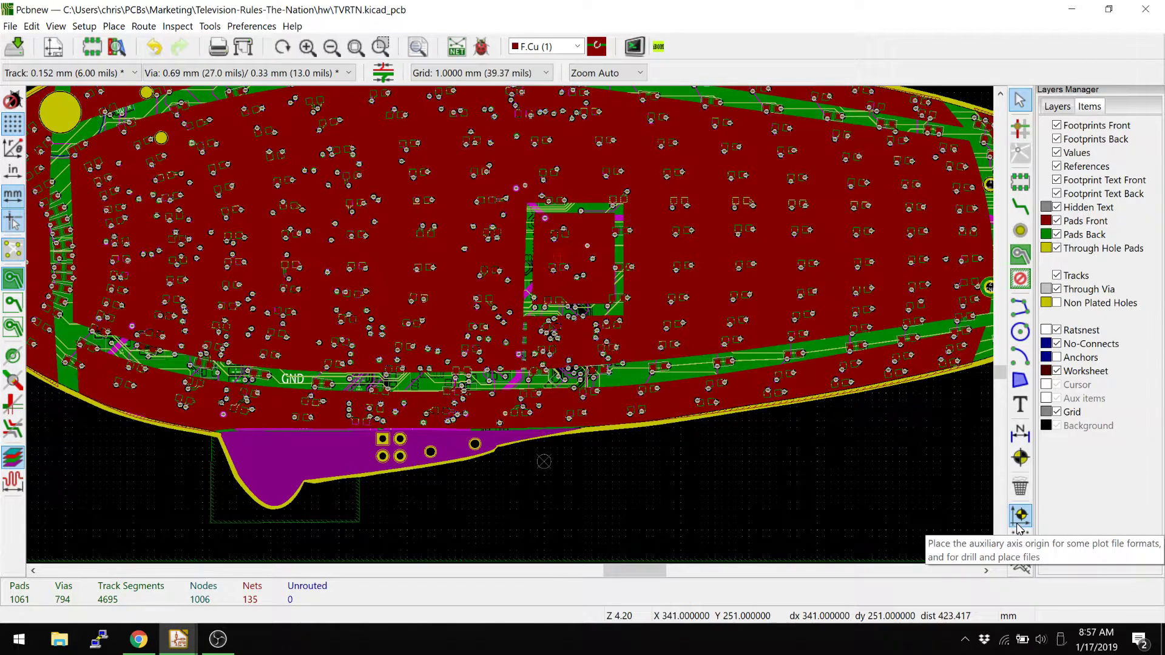
scroll(764, 431, "down", 1)
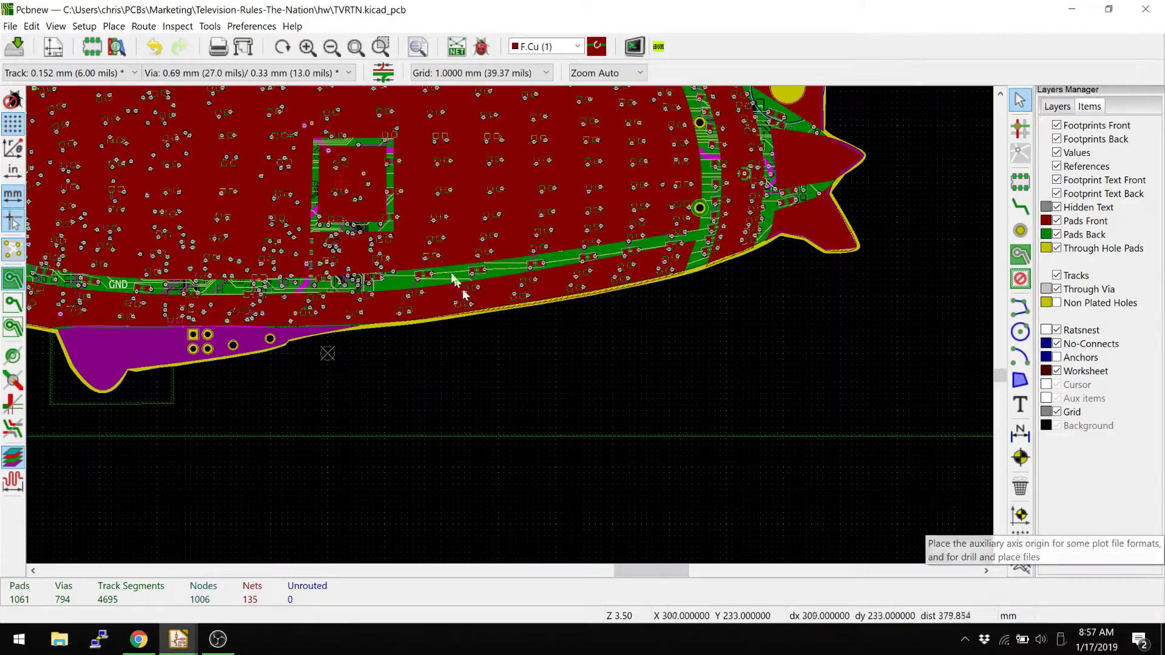
Enable the auxiliary axis as origin in the Gerber plot options and close the options without plotting.
middle_click_drag(383, 202, 560, 326)
scroll(547, 323, "up", 4)
scroll(497, 315, "down", 1)
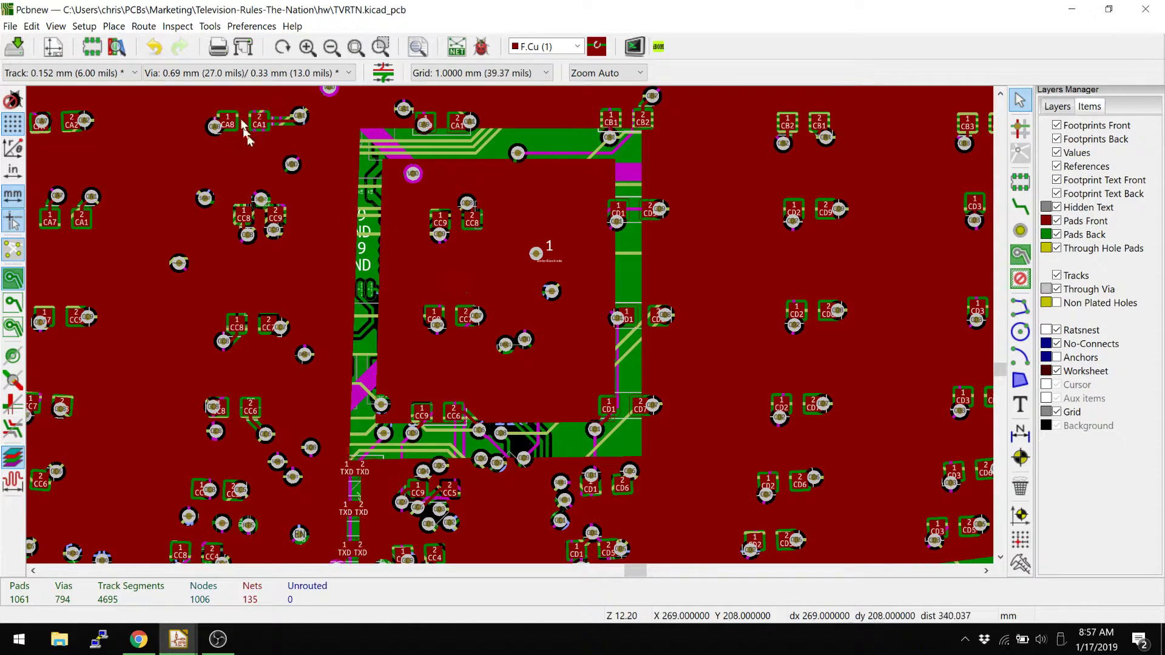
left_click(244, 47)
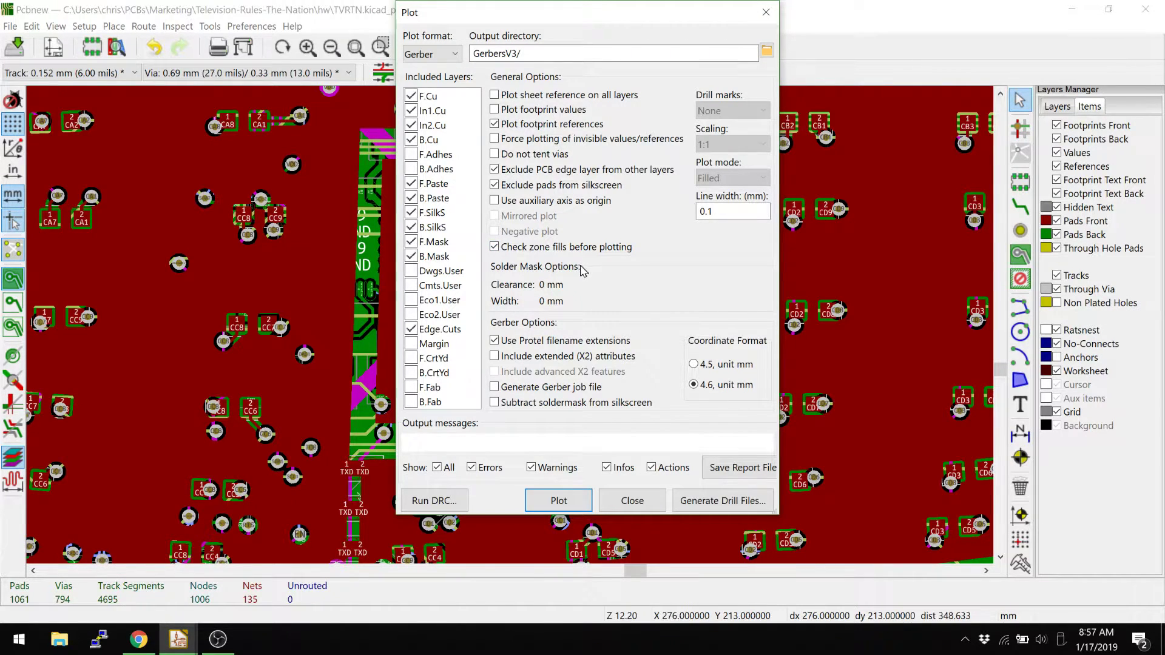
left_click(538, 202)
left_click(631, 500)
scroll(510, 325, "down", 3)
scroll(510, 325, "down", 5)
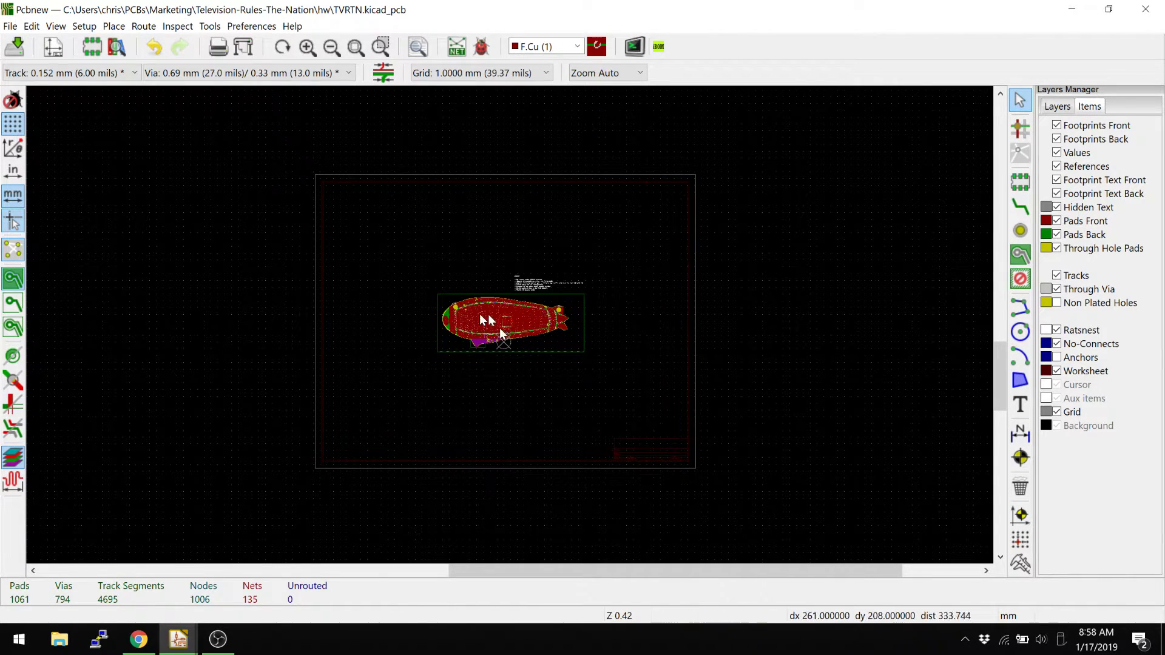
scroll(474, 323, "up", 5)
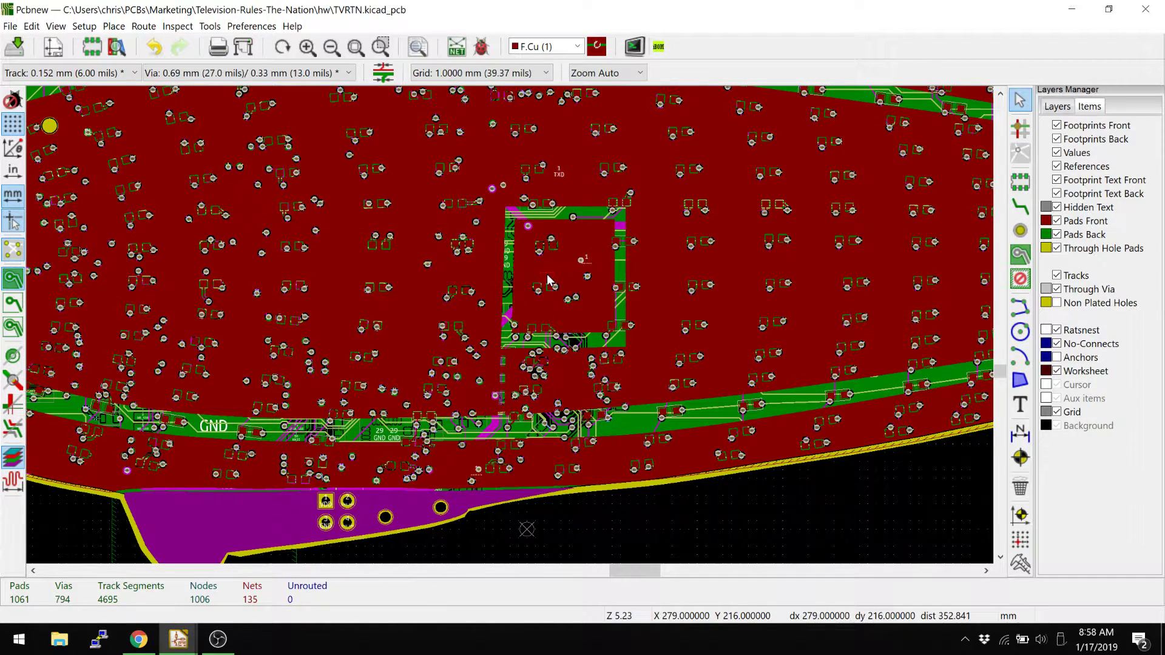
scroll(548, 274, "down", 3)
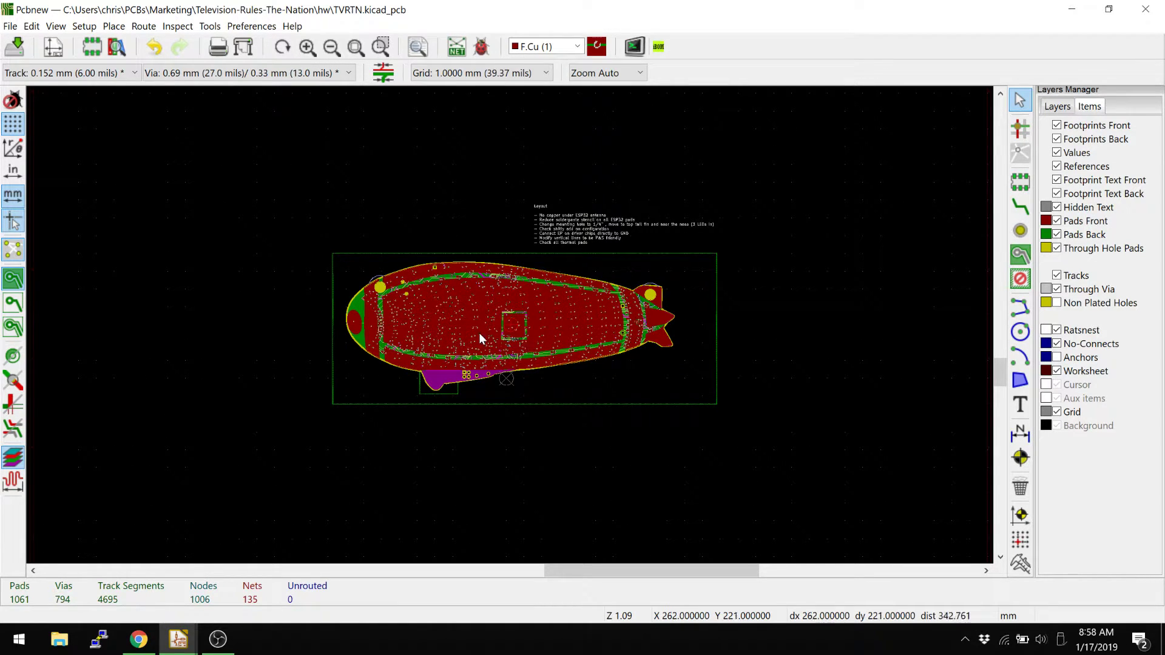
scroll(482, 337, "up", 2)
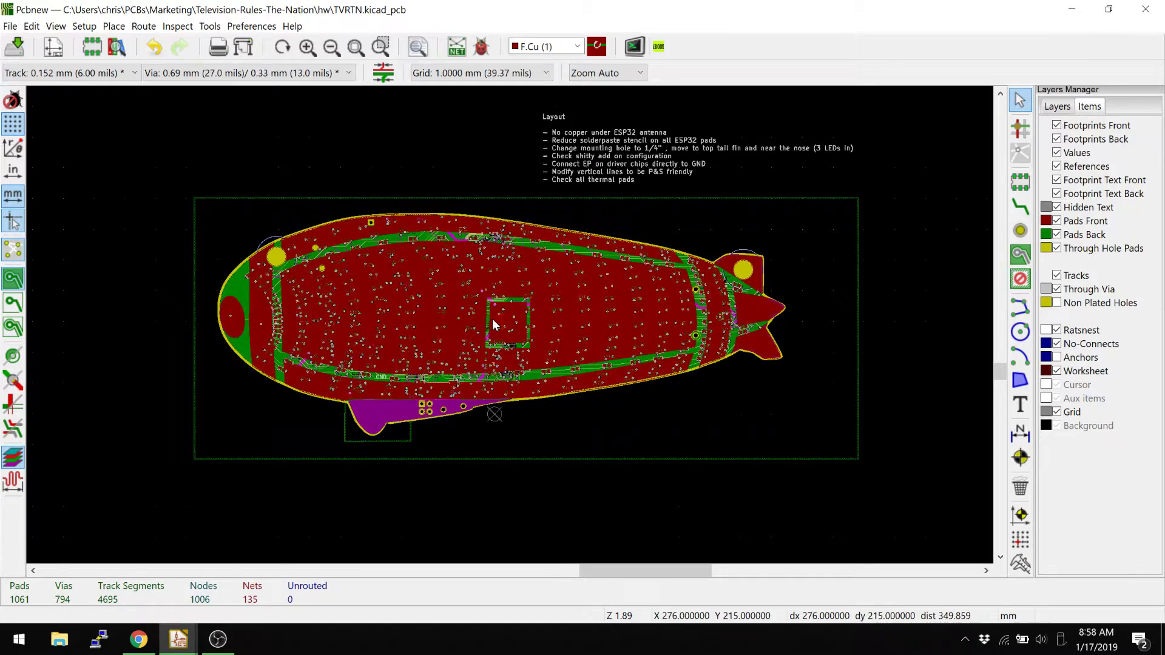
scroll(546, 327, "up", 4)
scroll(488, 330, "down", 1)
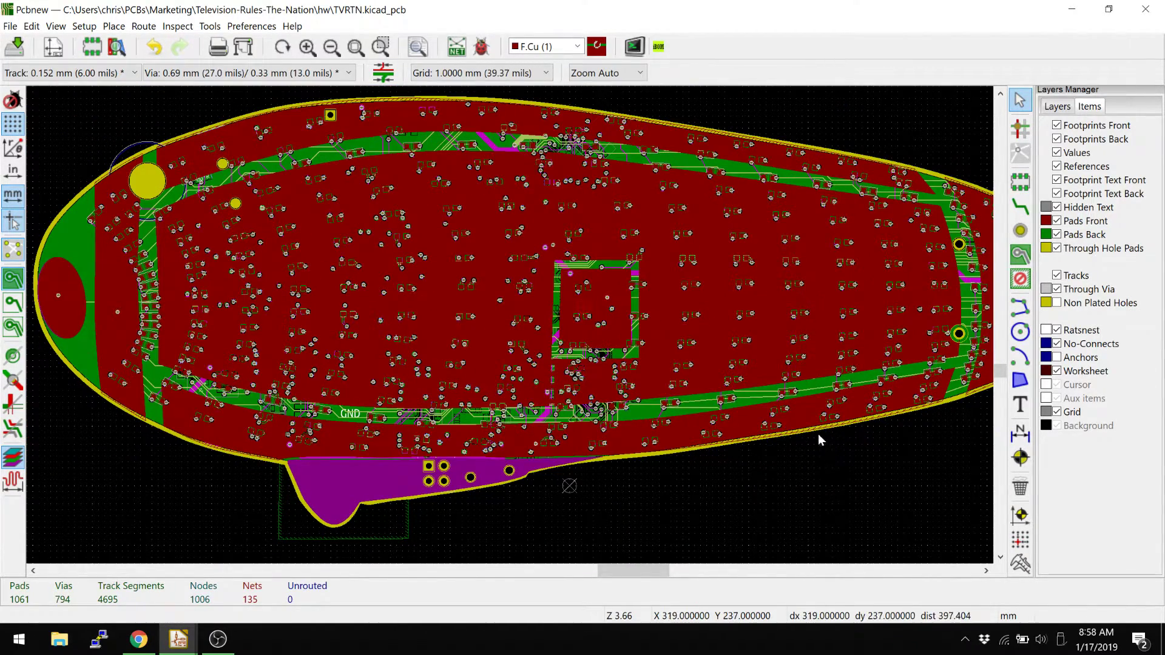
Place a layer alignment target outside the board outline, below and beside the rounded green nose.
left_click(1020, 459)
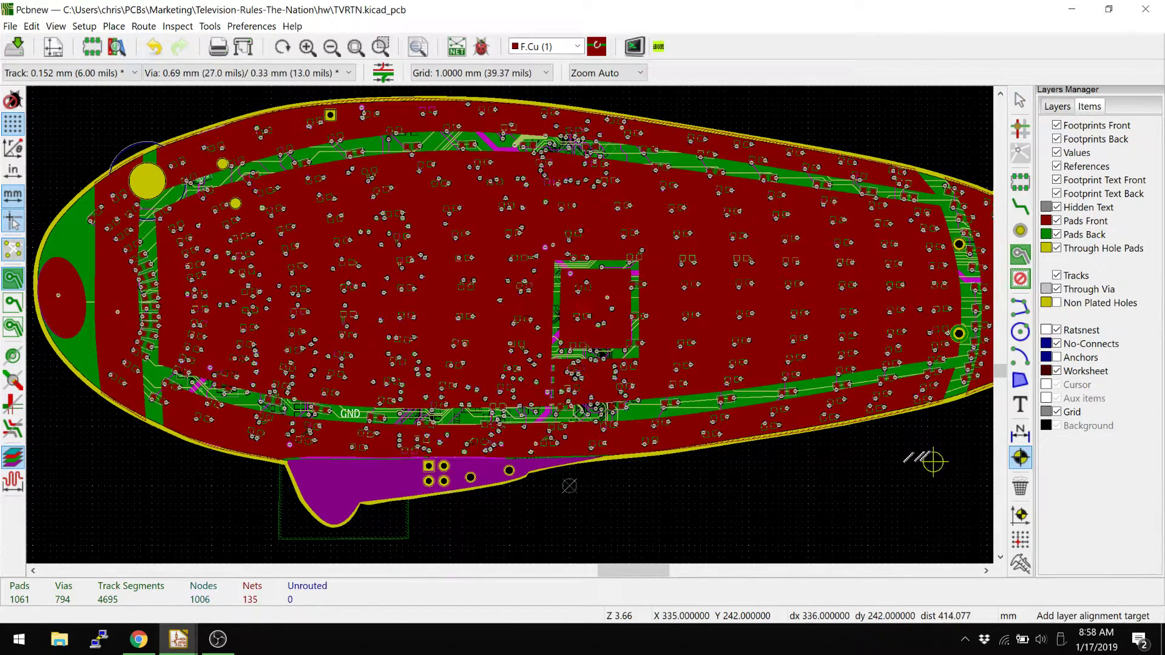
middle_click_drag(681, 502, 746, 411)
middle_click_drag(326, 297, 377, 390)
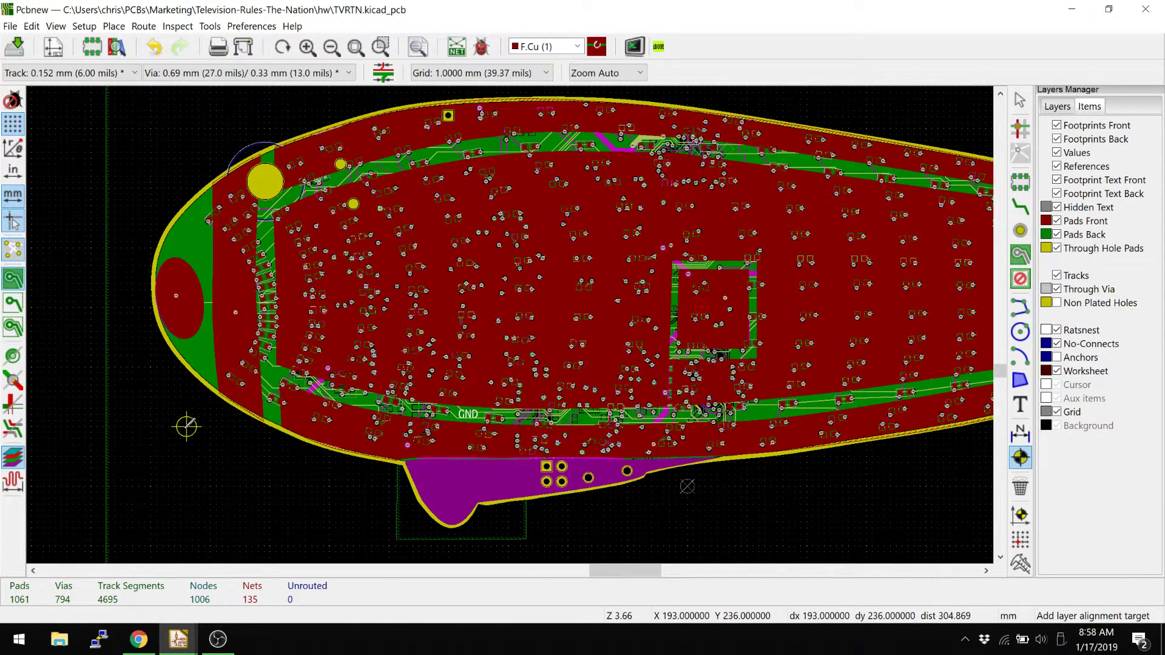
scroll(187, 426, "up", 1)
scroll(509, 325, "down", 1)
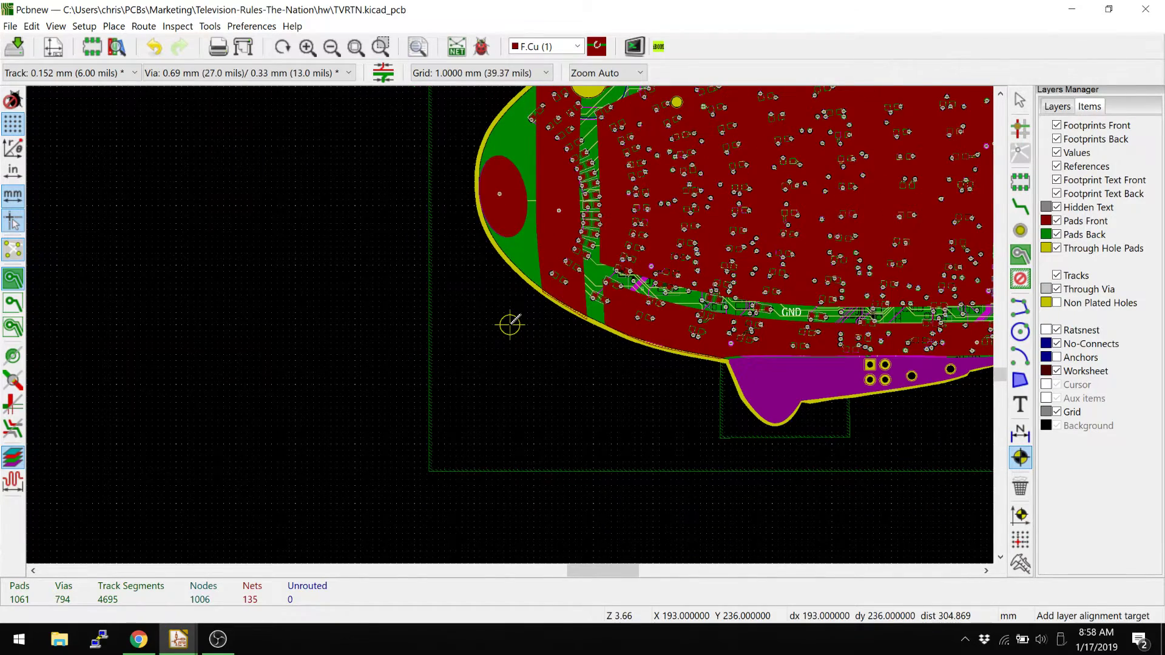
left_click(498, 323)
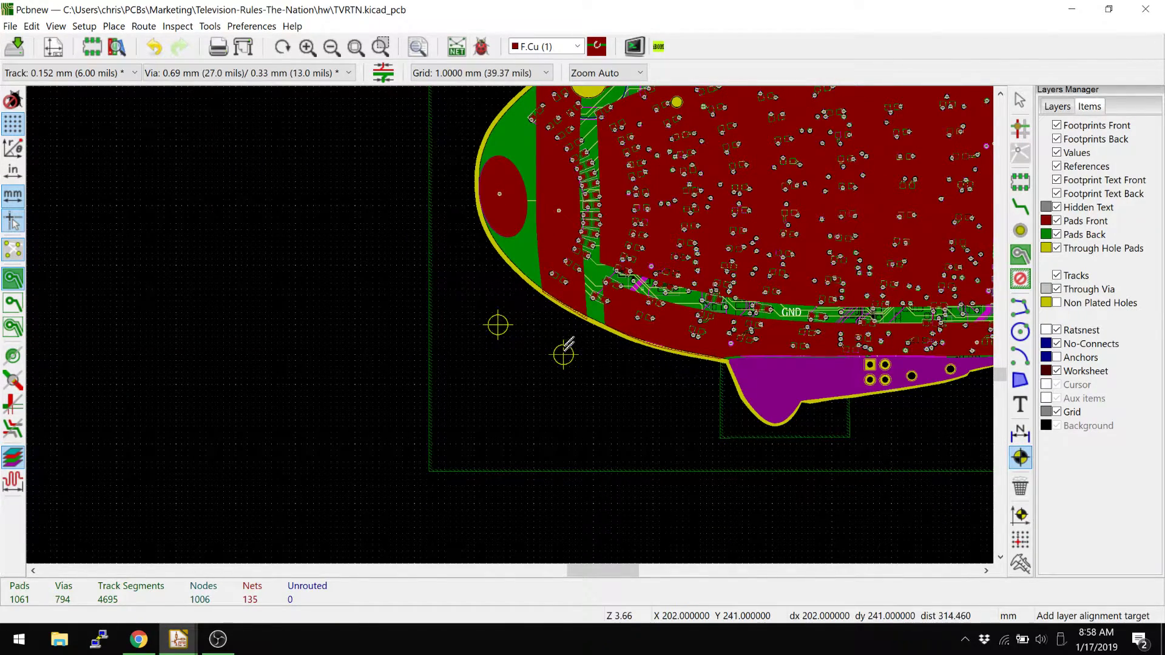
Place three more layer alignment targets outside the board outline, at its upper-left, upper-right and lower-right.
middle_click_drag(534, 152, 433, 350)
left_click(422, 213)
middle_click_drag(648, 302, 270, 244)
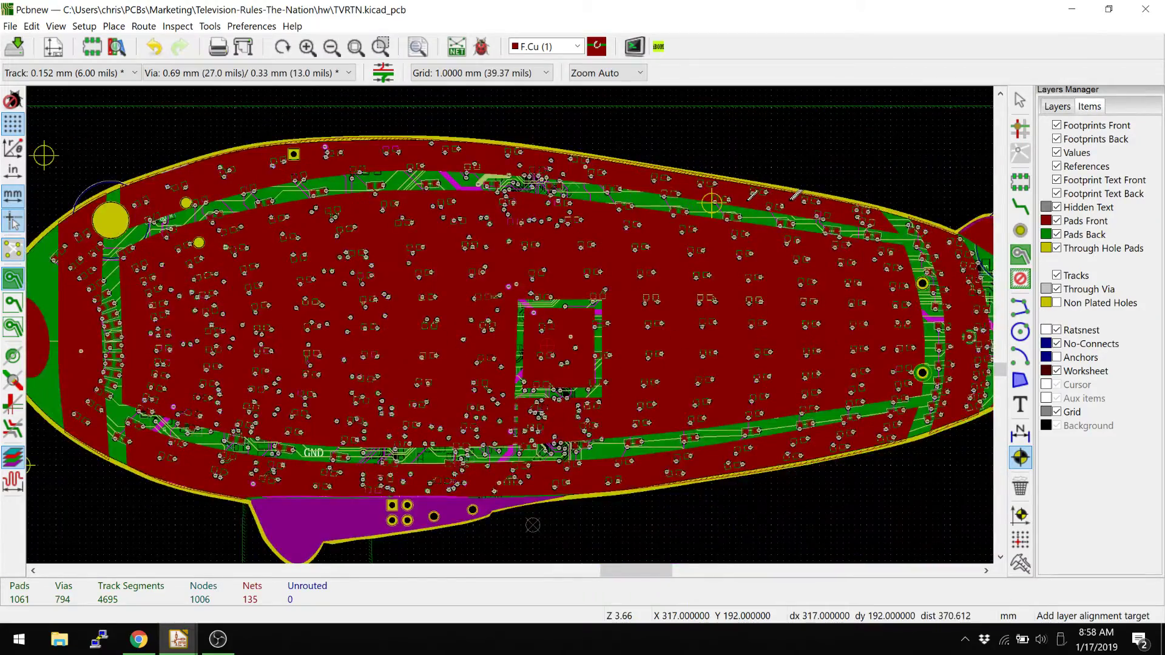
middle_click_drag(901, 167, 838, 191)
left_click(886, 180)
middle_click_drag(725, 458, 726, 345)
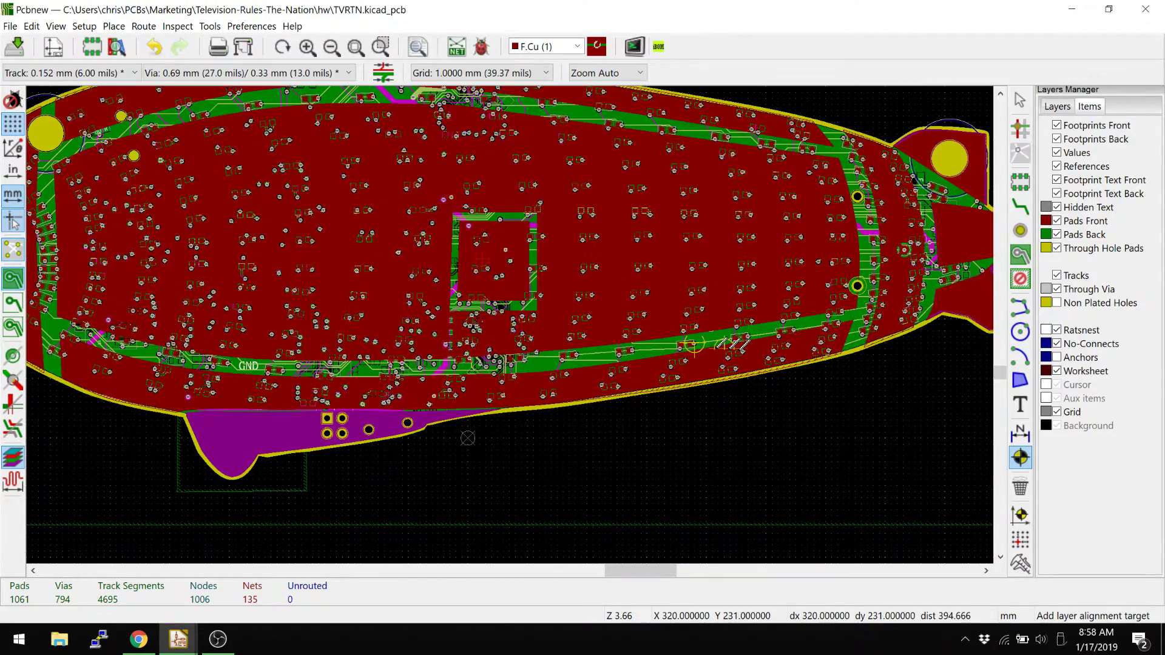
left_click(898, 408)
Review the four layer alignment targets around the board and end the target placement.
middle_click_drag(654, 390, 725, 382)
middle_click_drag(195, 358, 305, 383)
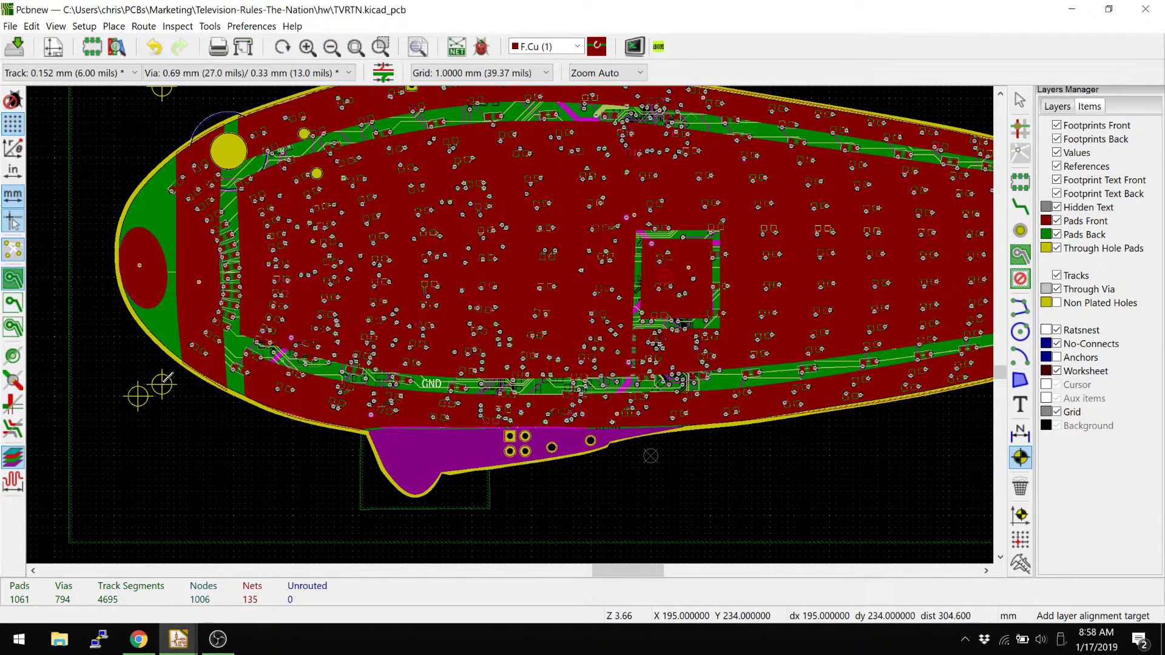
scroll(181, 358, "down", 1)
middle_click_drag(609, 328, 452, 307)
middle_click_drag(560, 321, 446, 368)
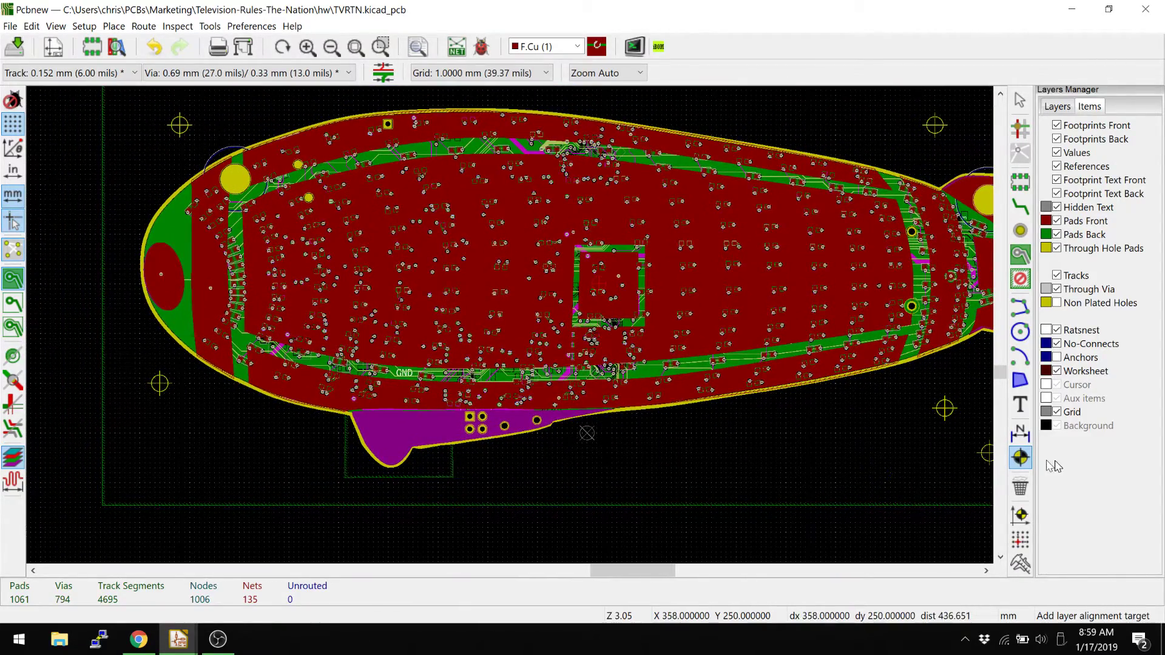
middle_click_drag(718, 416, 731, 424)
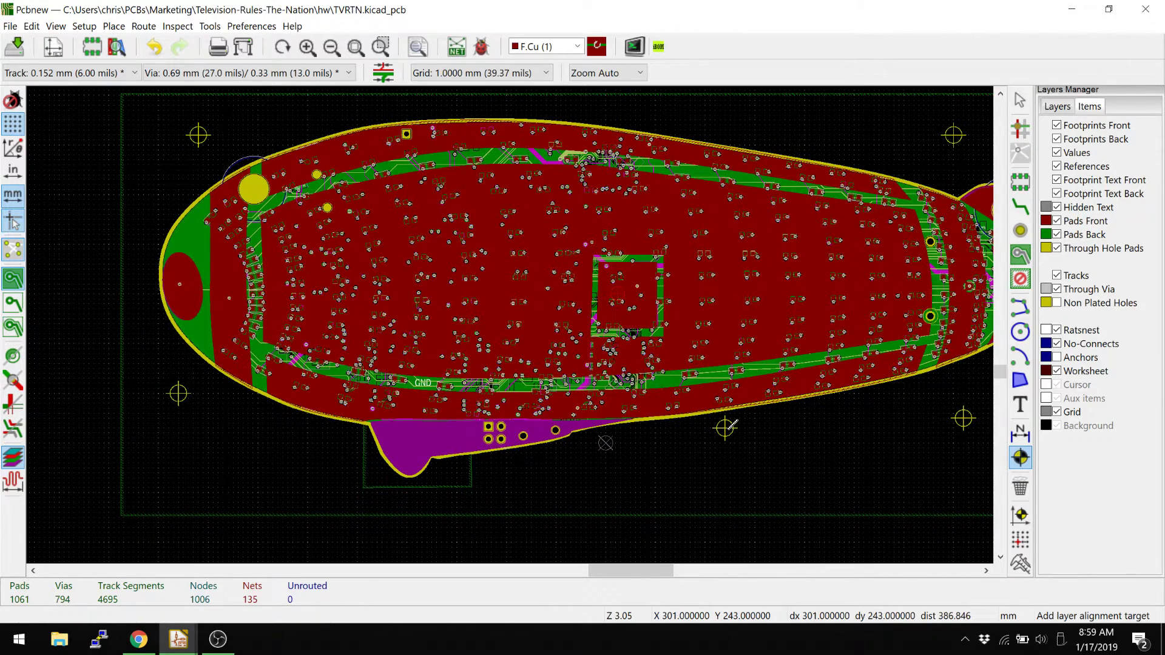
middle_click_drag(729, 428, 702, 420)
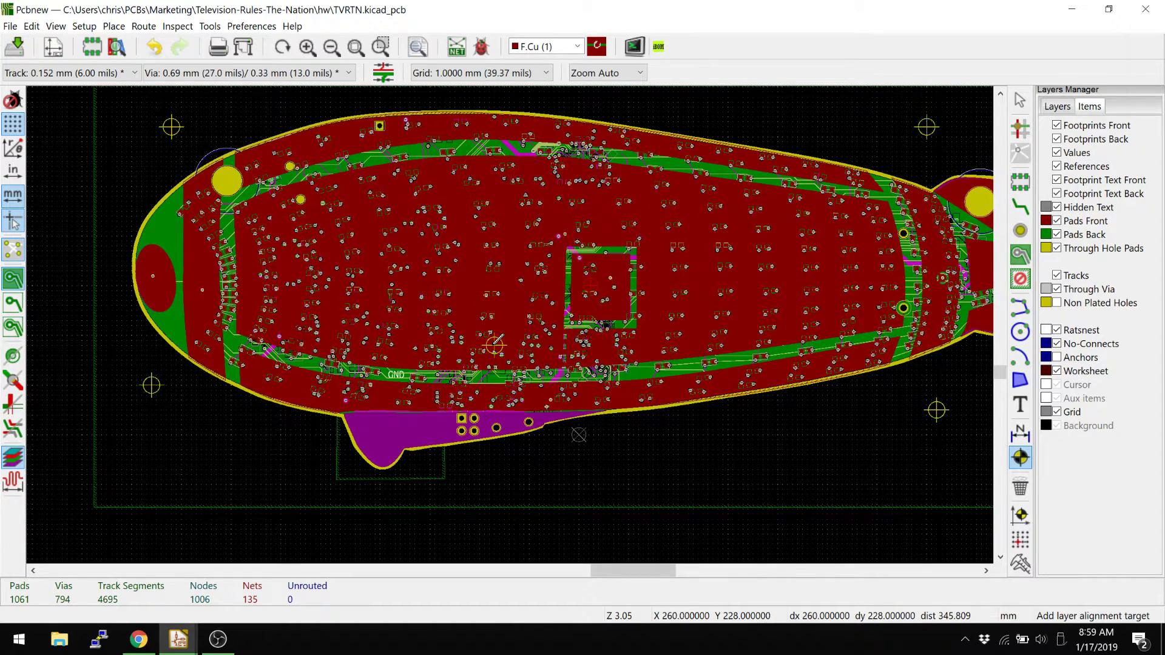
key("Escape")
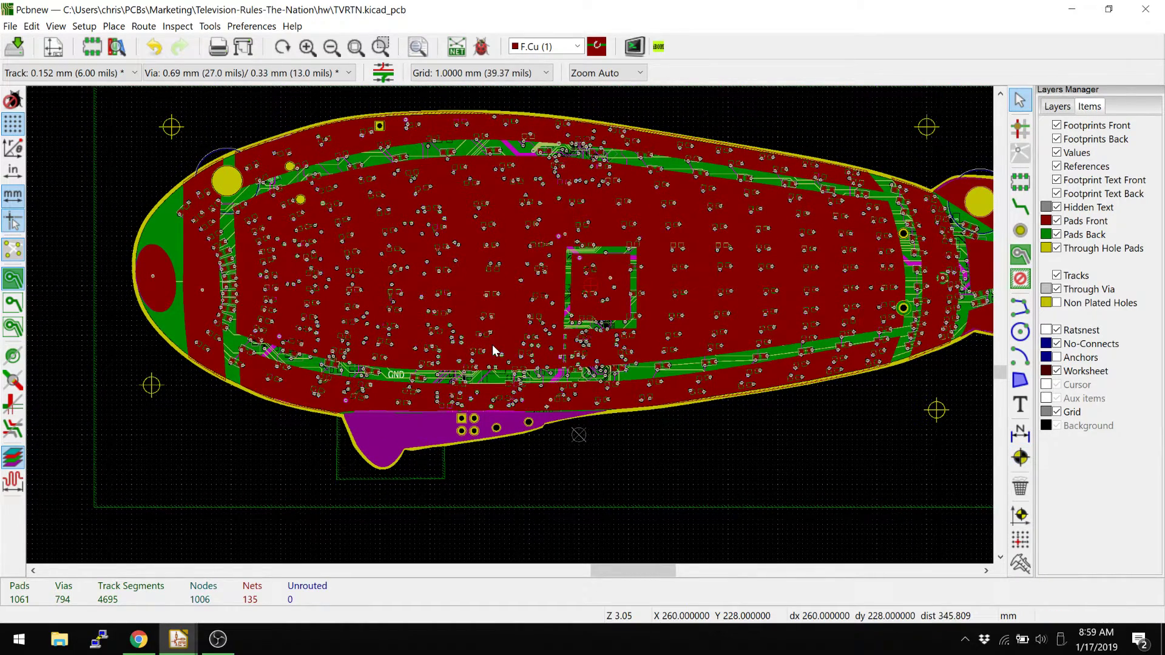
left_click(493, 346)
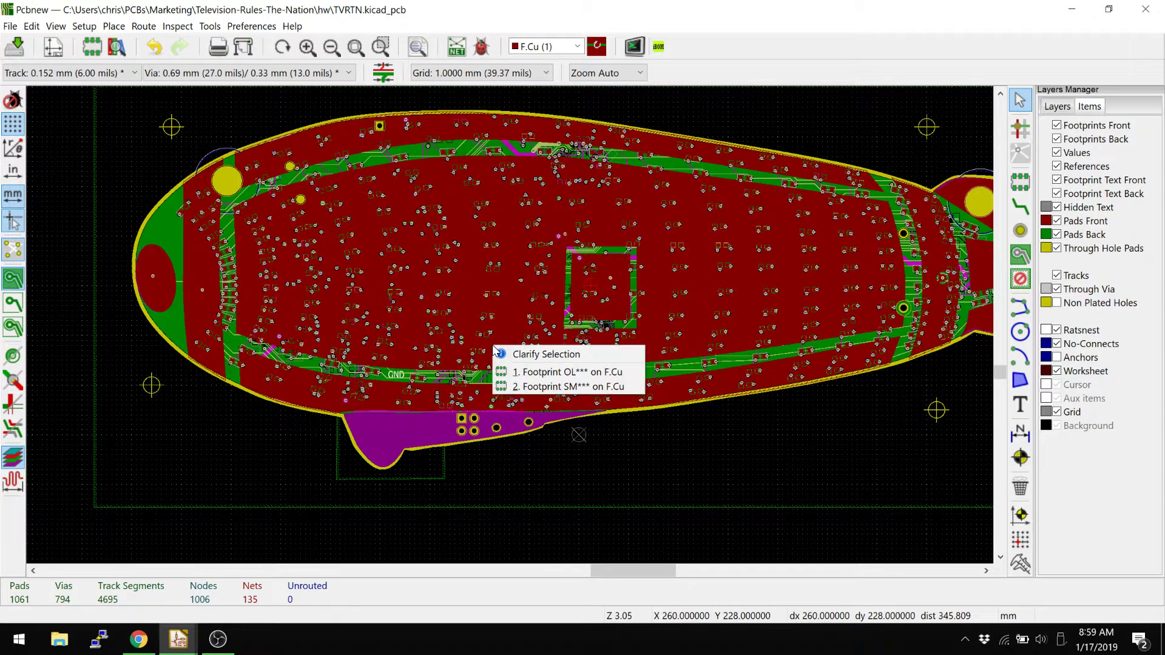
Set up an exact move of connector J7 with a Y vector of 5 mm relative to the grid origin, and close it without applying.
left_click(607, 442)
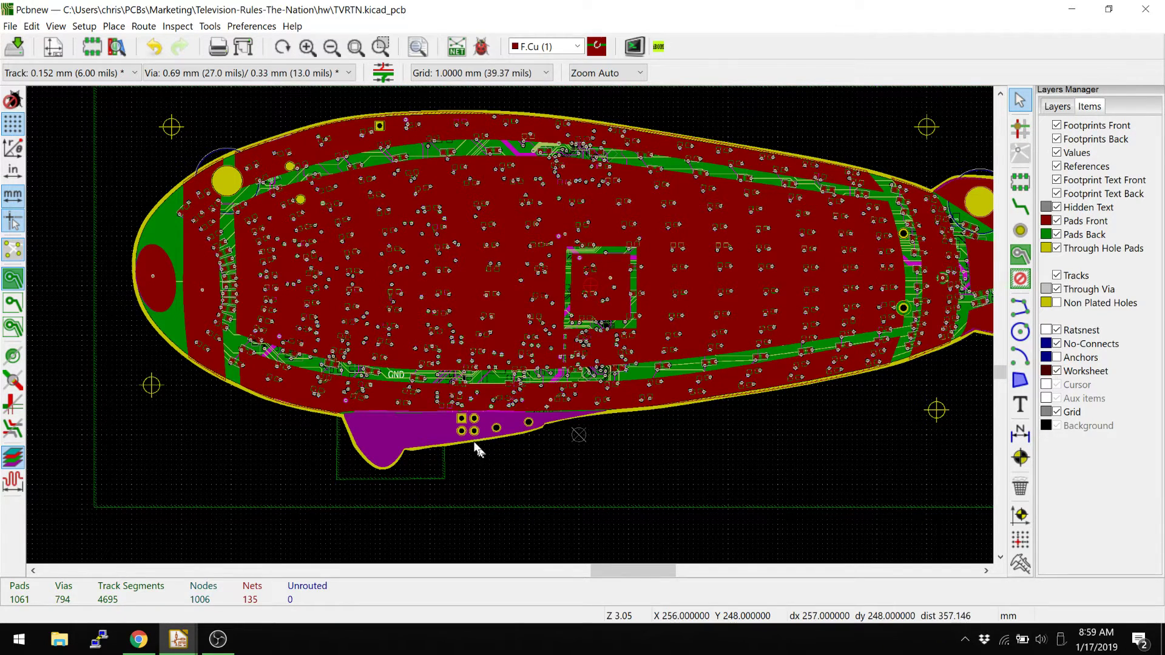
scroll(470, 432, "up", 3)
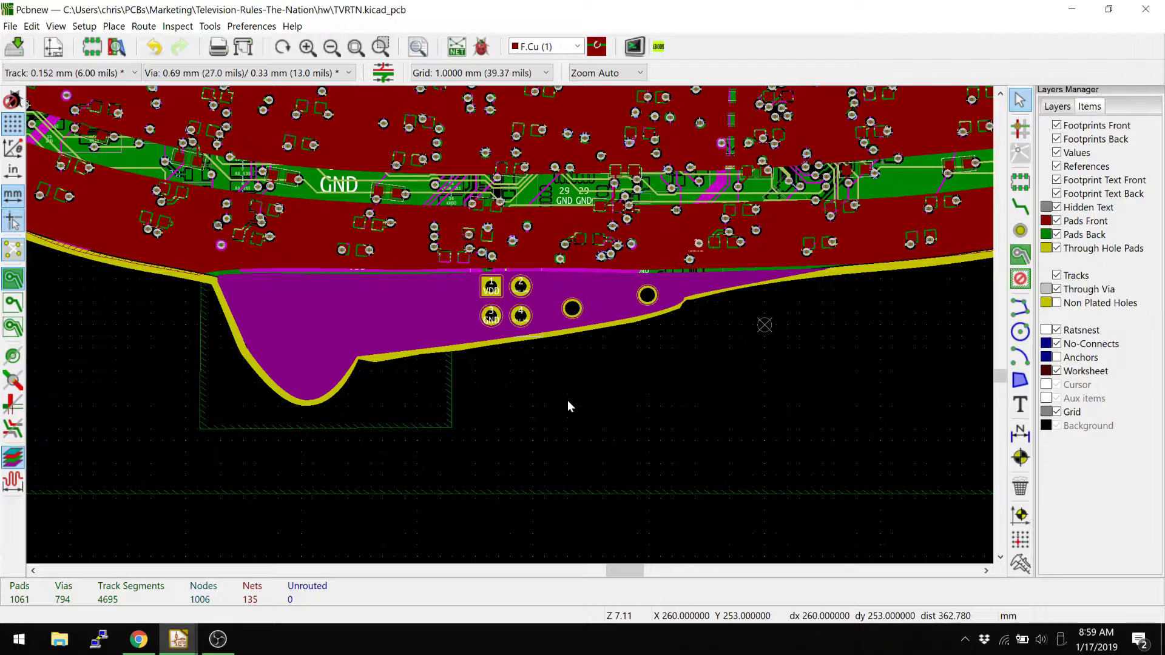
left_click(504, 297)
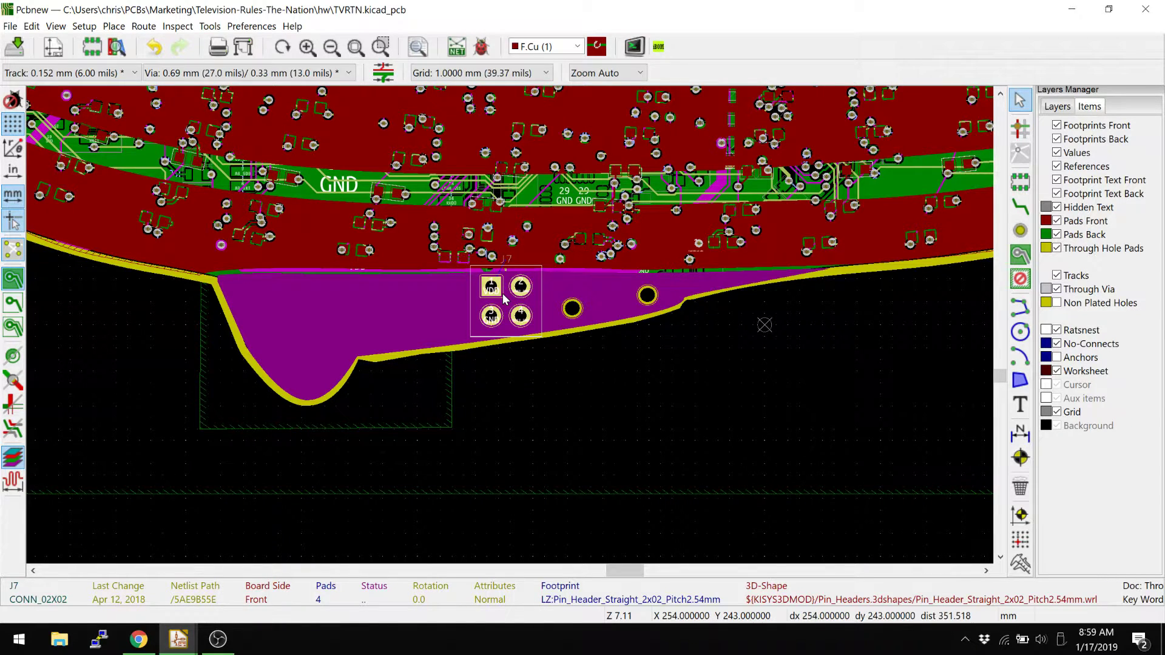
key("ctrl+m")
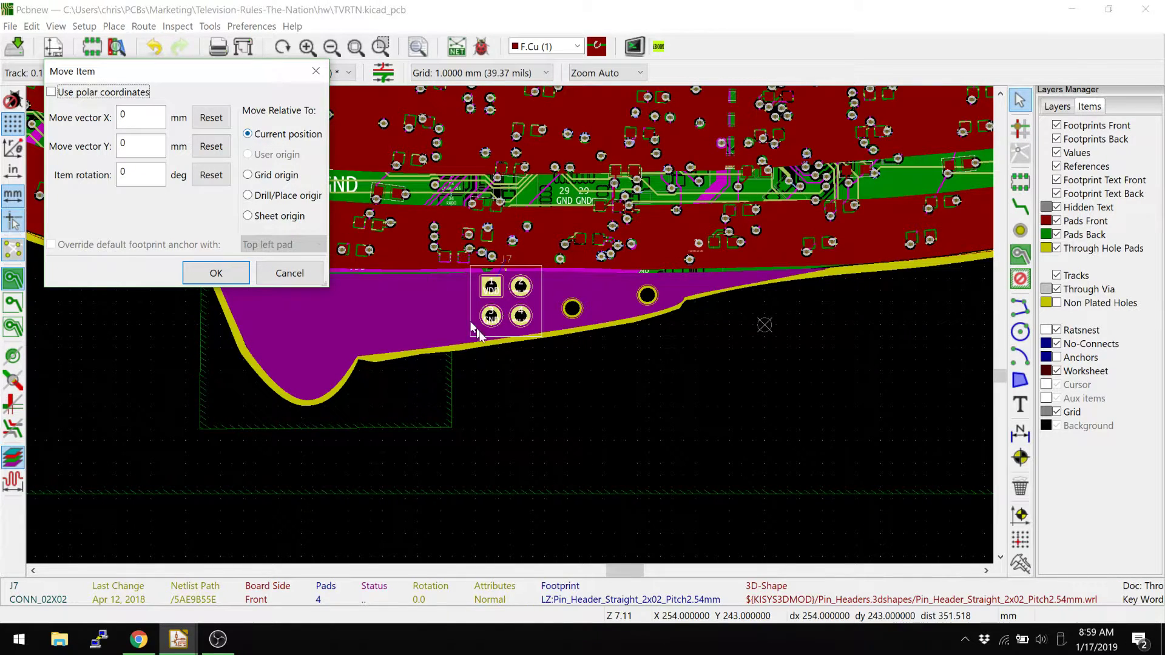
left_click_drag(145, 147, 104, 154)
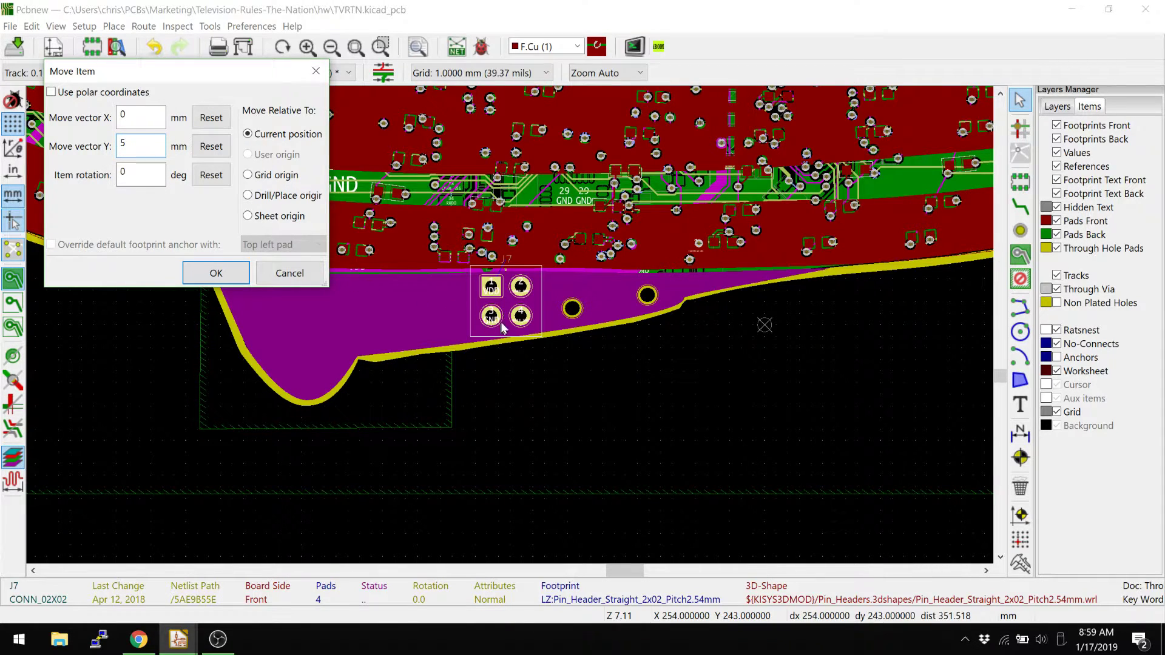
left_click(257, 177)
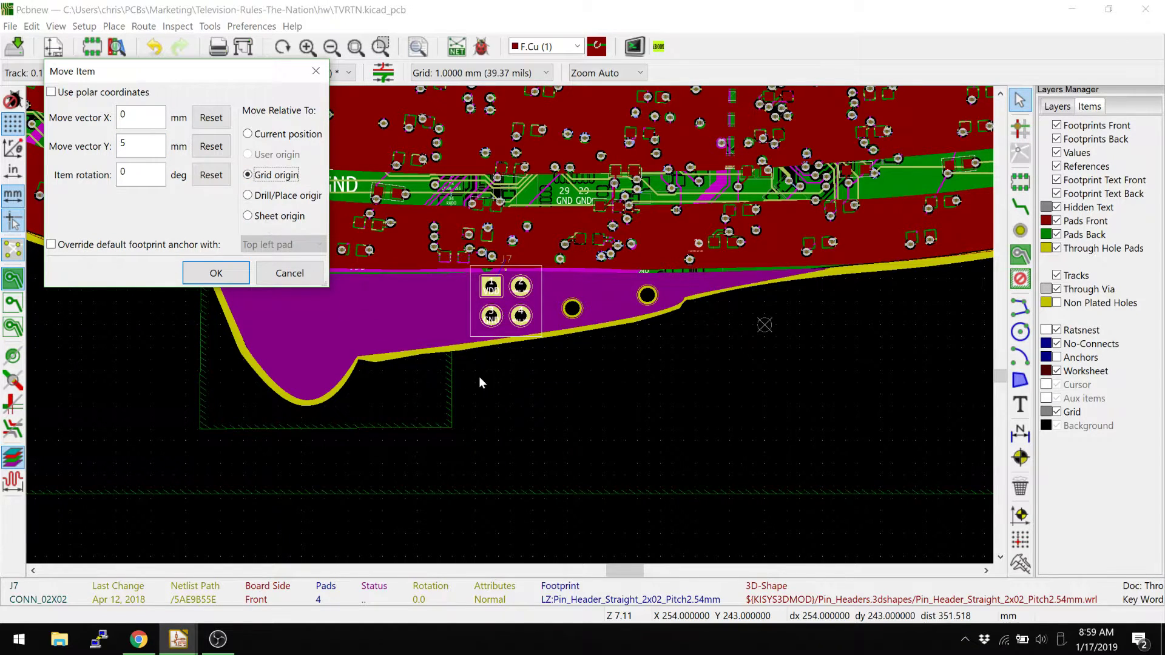
key("Return")
key("Escape")
Set the user origin in the empty area below the board edge near J7, and open the exact move options for connector J7.
key("space")
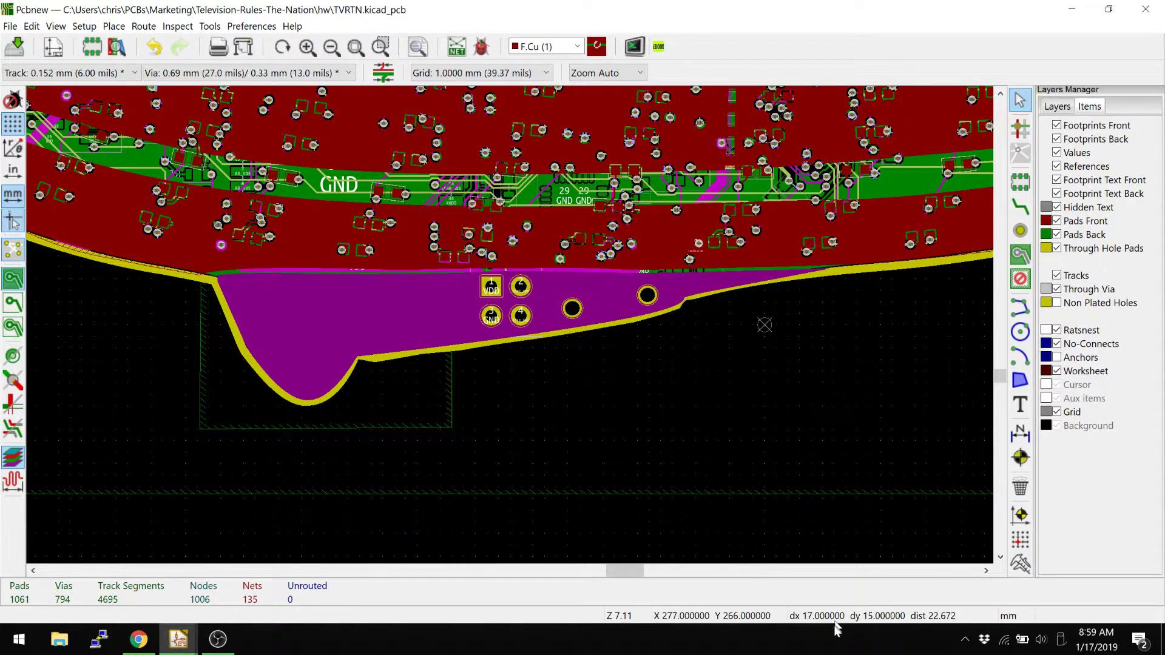
left_click(491, 317)
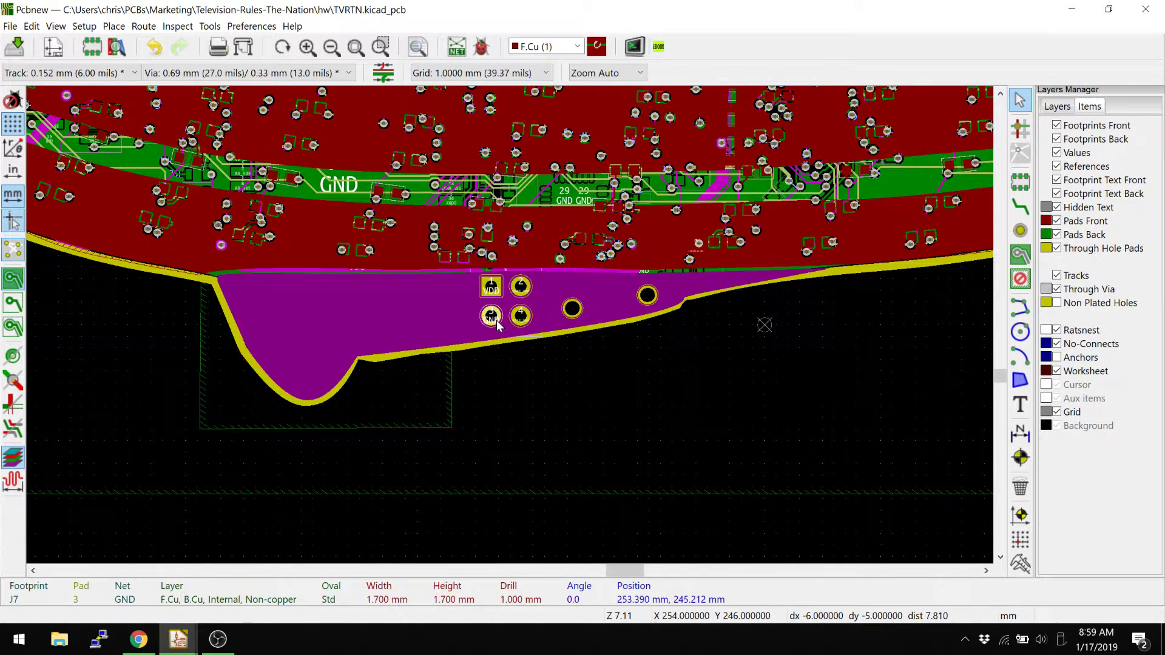
key("Escape")
left_click(504, 308)
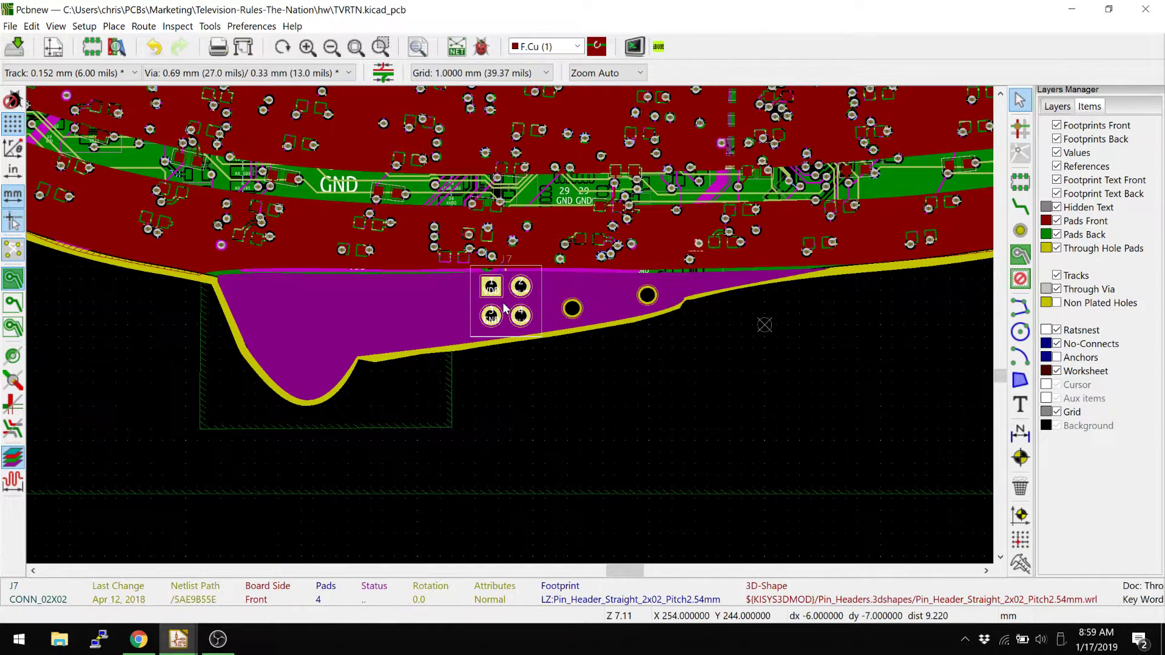
key("ctrl+m")
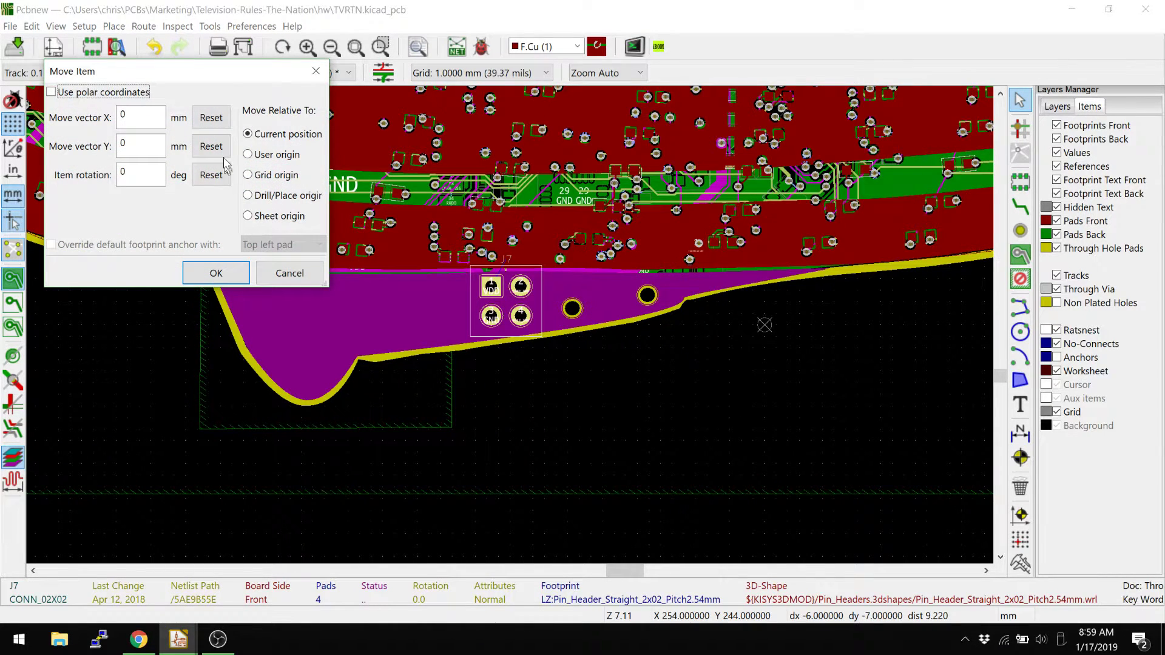